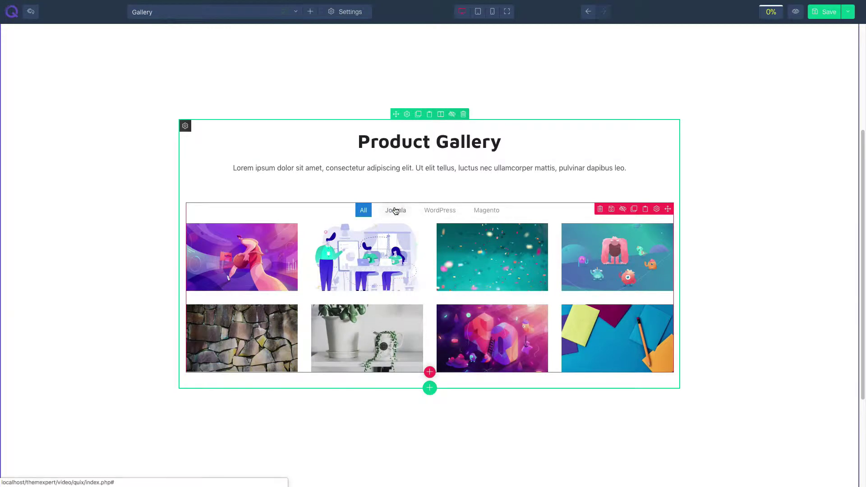
- Try the WordPress, Magento and All filters of the Product Gallery, and browse its images in the lightbox from the first one
click(445, 213)
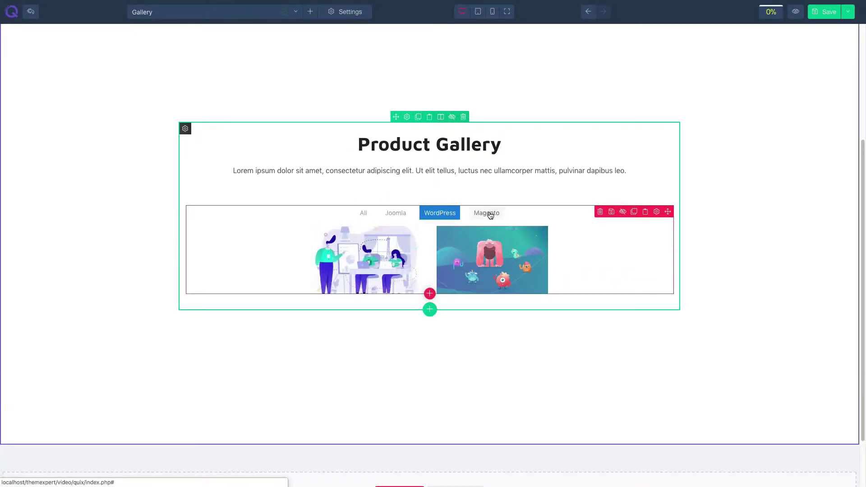
click(490, 215)
click(364, 215)
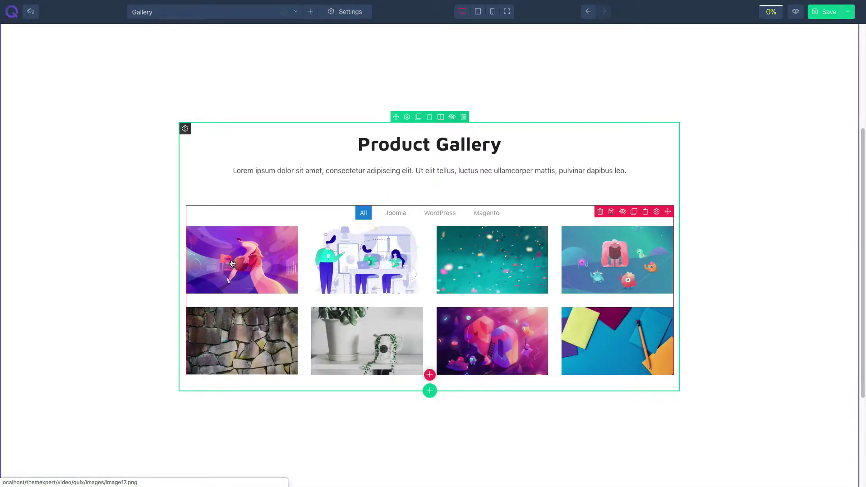
click(232, 263)
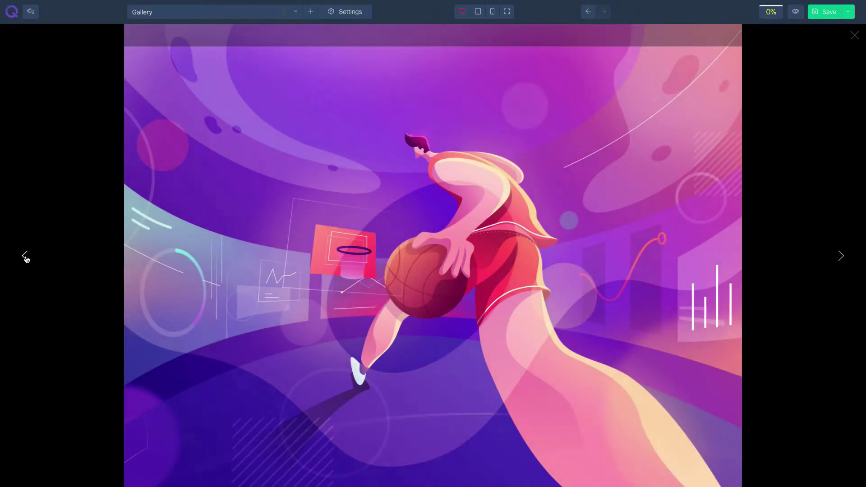
click(26, 256)
click(58, 134)
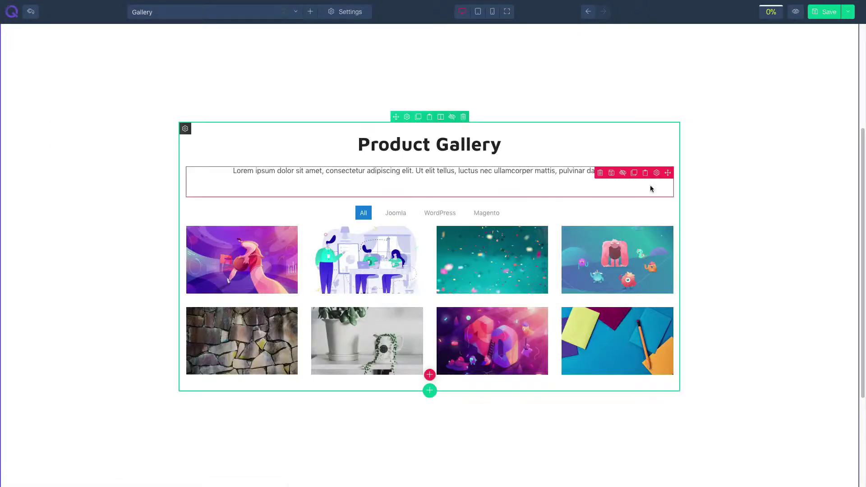
- Add a Gallery element to the empty section above Product Gallery and move its settings dialog clear of the preview
scroll(651, 189, up, 4)
click(430, 100)
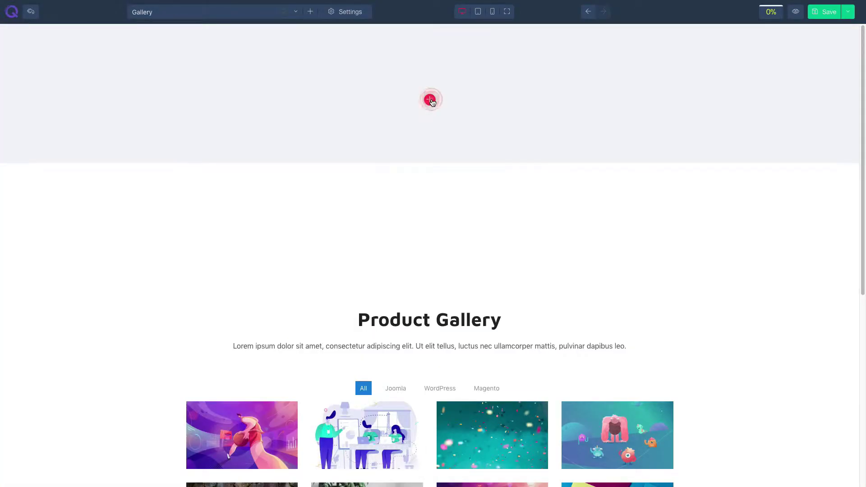
click(374, 43)
text(gall)
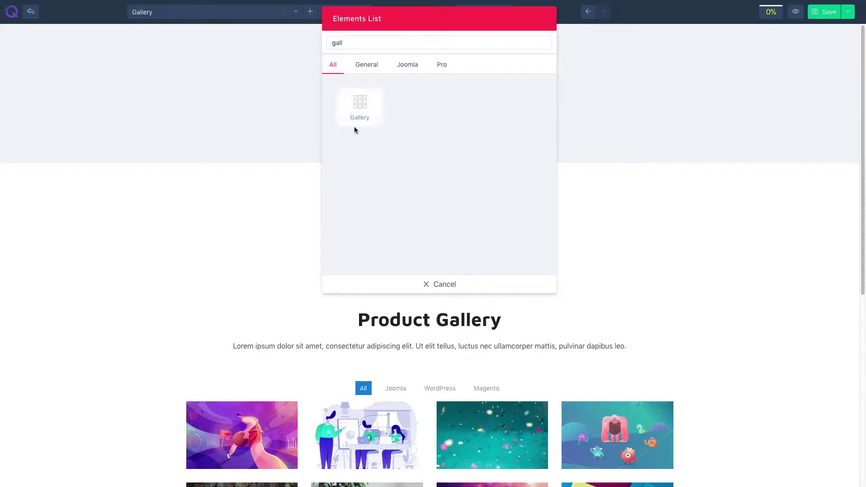
click(355, 123)
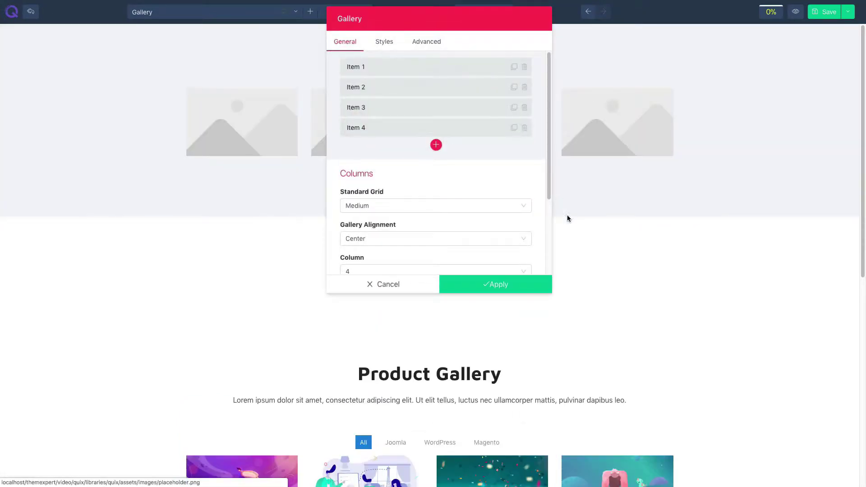
drag(519, 29, 752, 136)
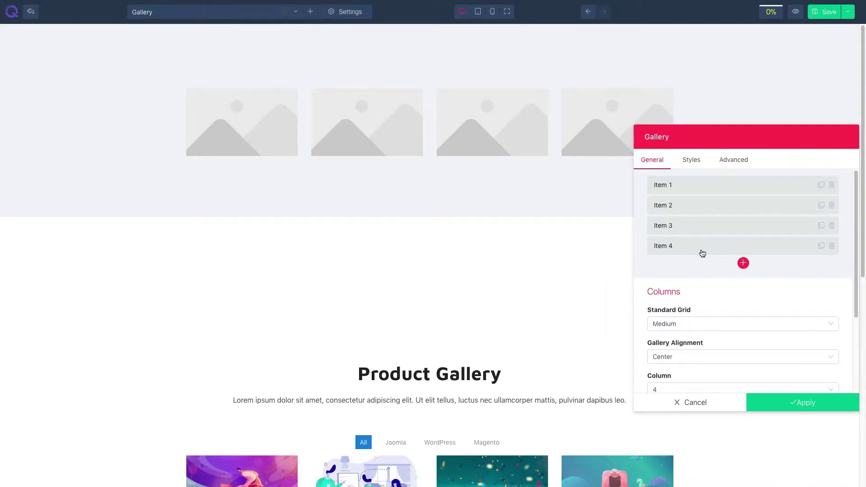
- Replace Item 1's placeholder with the coastal landscape image -572185068.jpg, keeping the title and caption Item 1
click(680, 183)
click(682, 218)
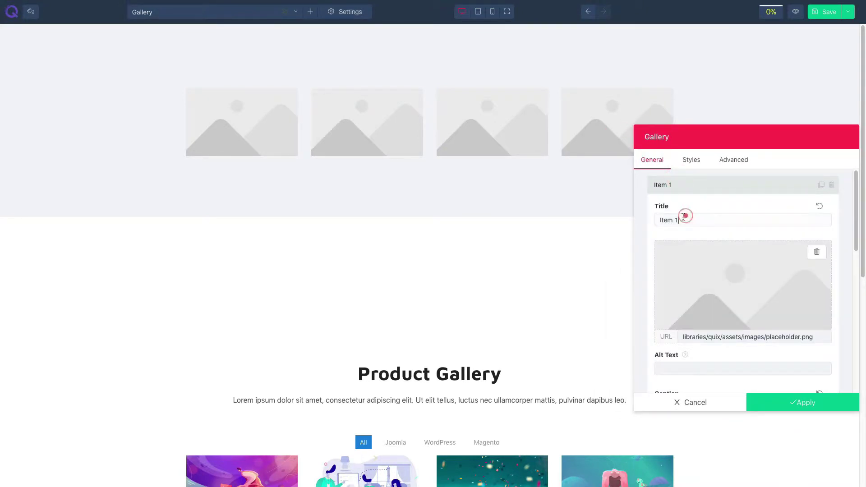
click(719, 281)
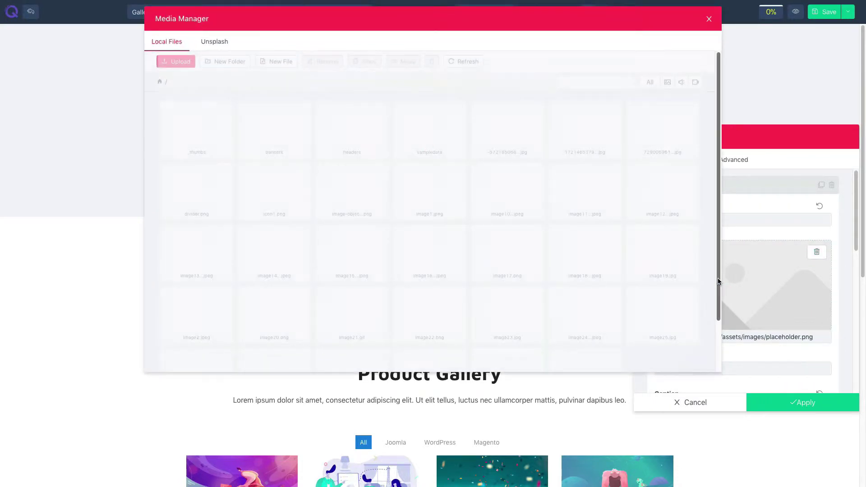
click(505, 126)
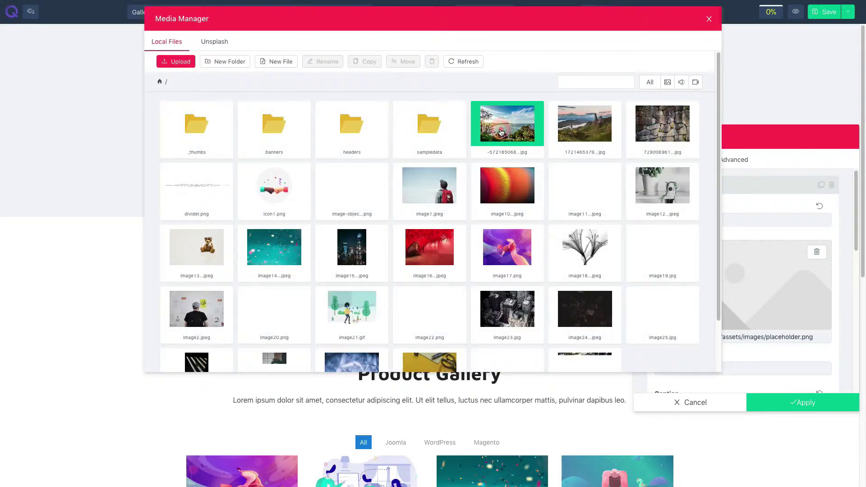
double_click(501, 131)
scroll(715, 278, down, 1)
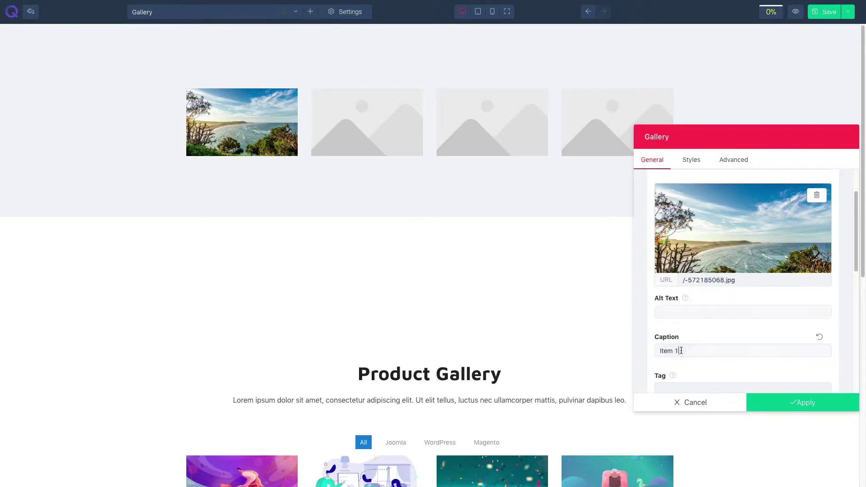
click(681, 350)
- Replace Item 2's placeholder with the stone wall image 729006961.jpg from the local files
scroll(692, 343, down, 3)
click(678, 291)
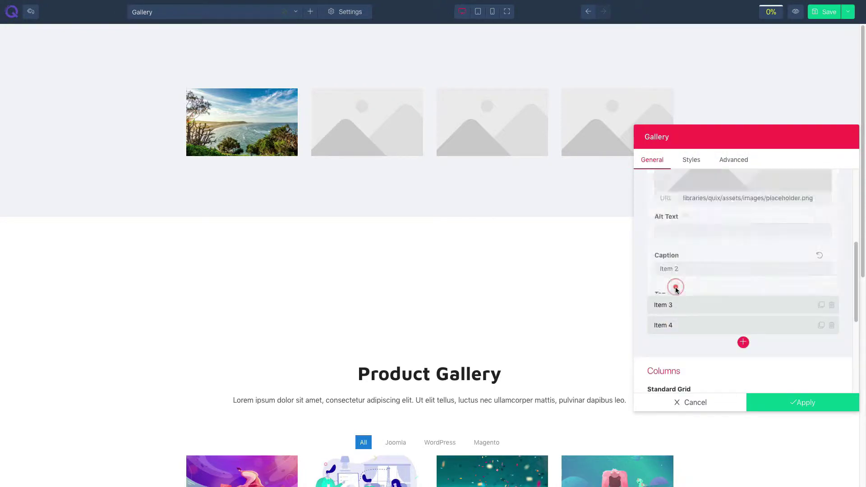
click(706, 277)
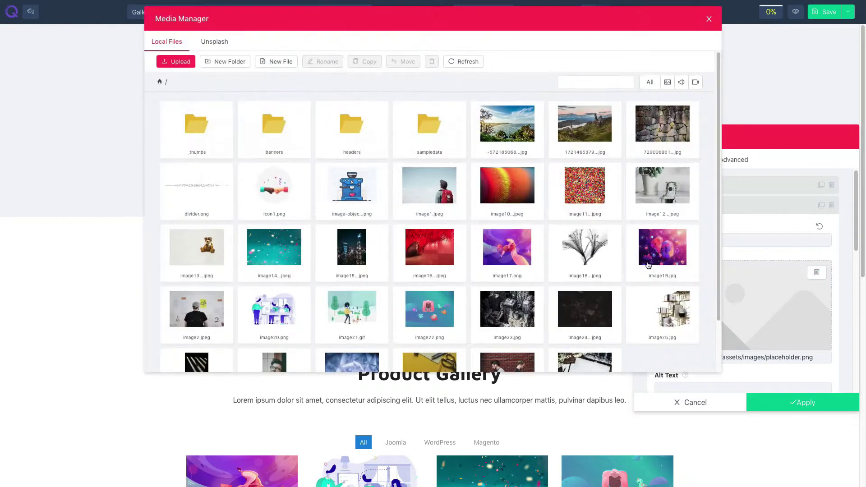
click(663, 132)
- Replace Item 3's placeholder with the potted plant image, image12, from the local files
scroll(709, 285, down, 4)
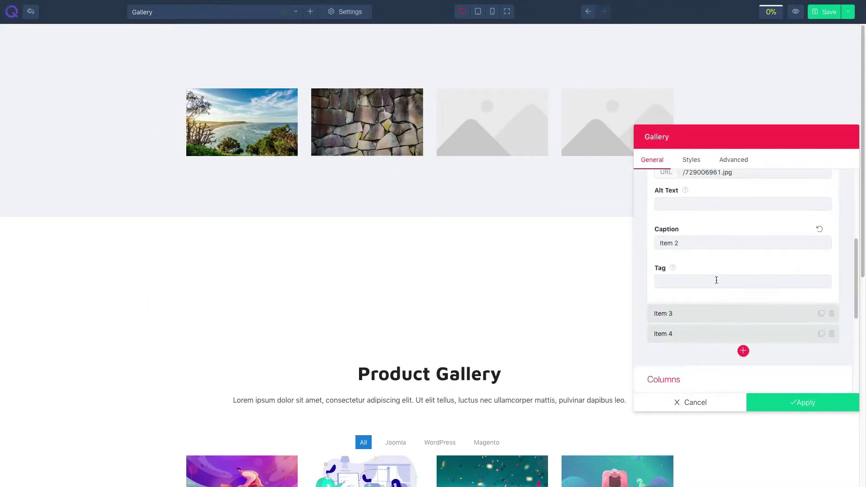
click(693, 312)
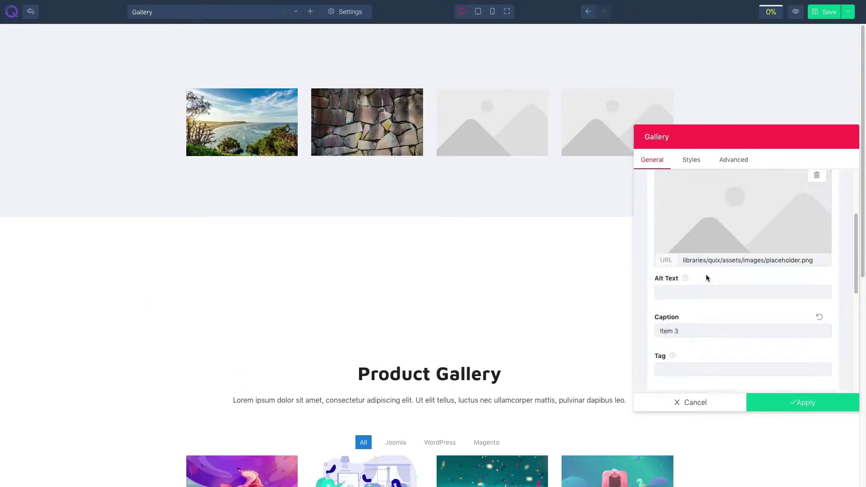
click(709, 288)
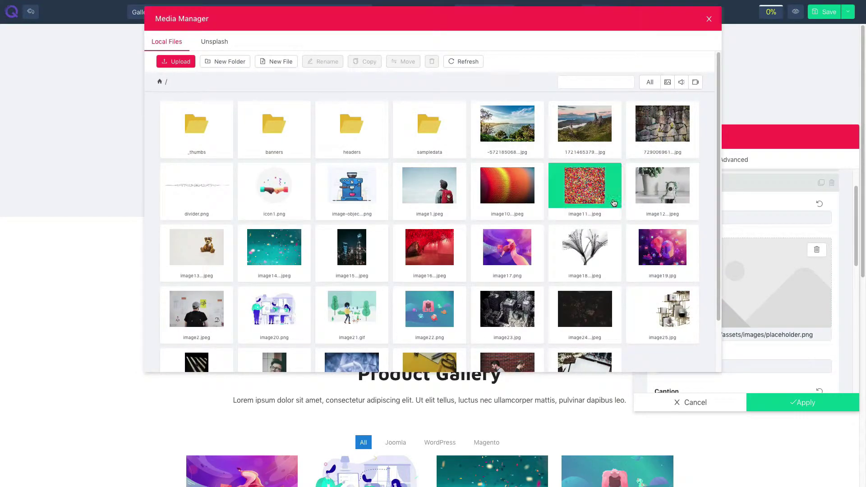
click(664, 185)
- Replace Item 4's placeholder with image19.jpg from the local files
scroll(716, 272, down, 3)
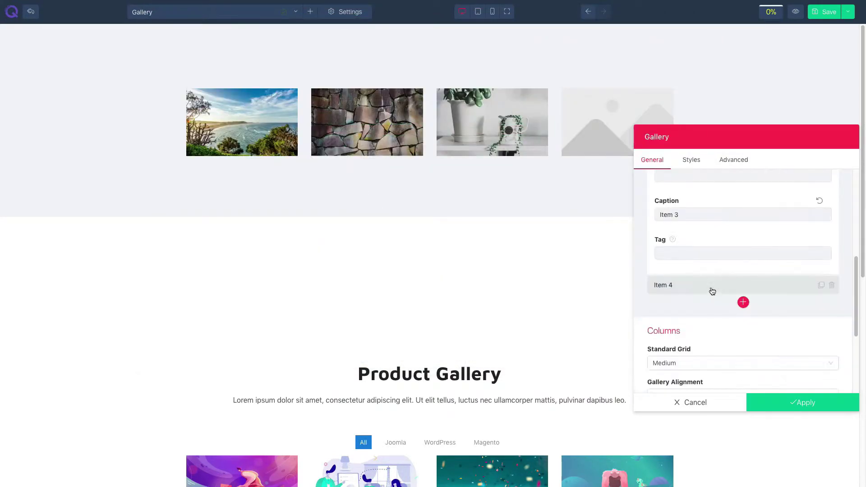
click(702, 285)
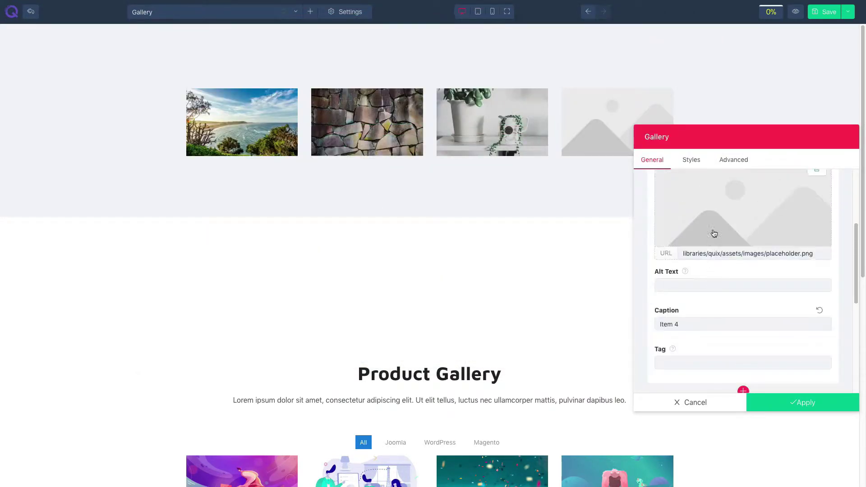
click(713, 232)
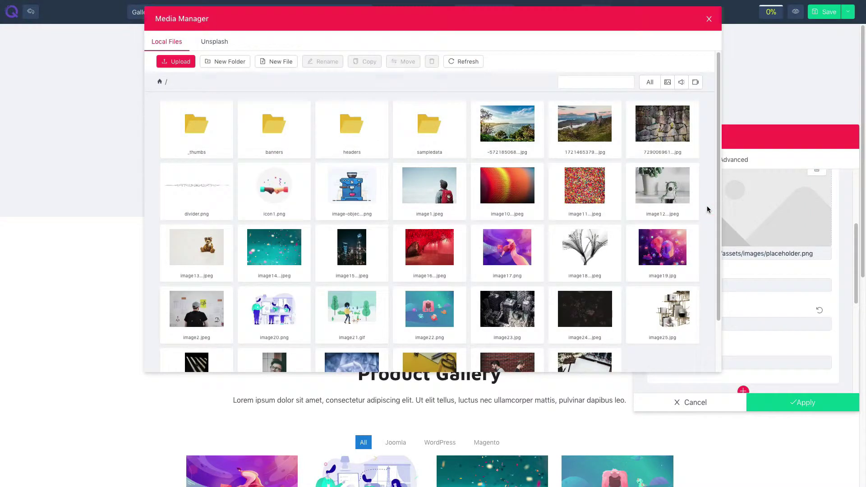
double_click(665, 247)
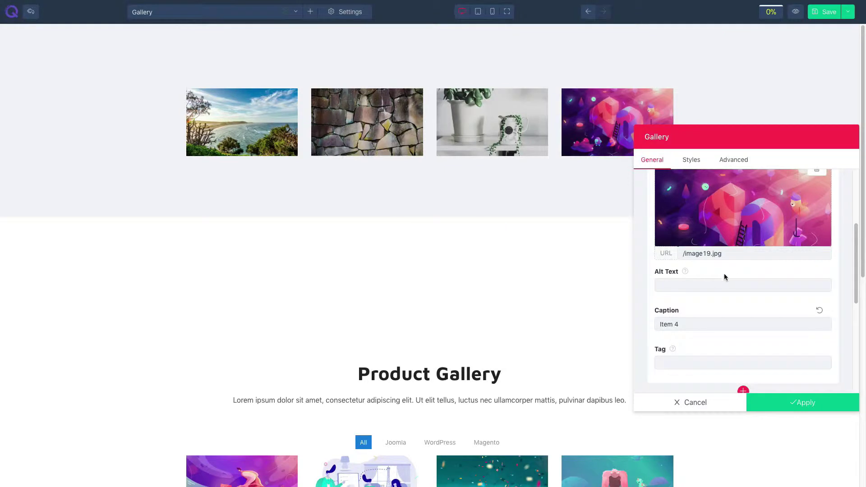
- Try adding and duplicating a gallery item, and delete both the new item and its copy
scroll(725, 296, down, 3)
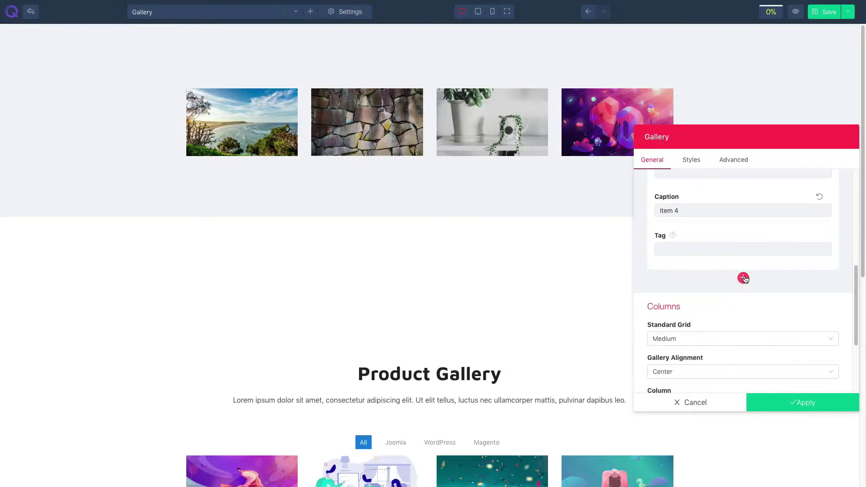
click(744, 278)
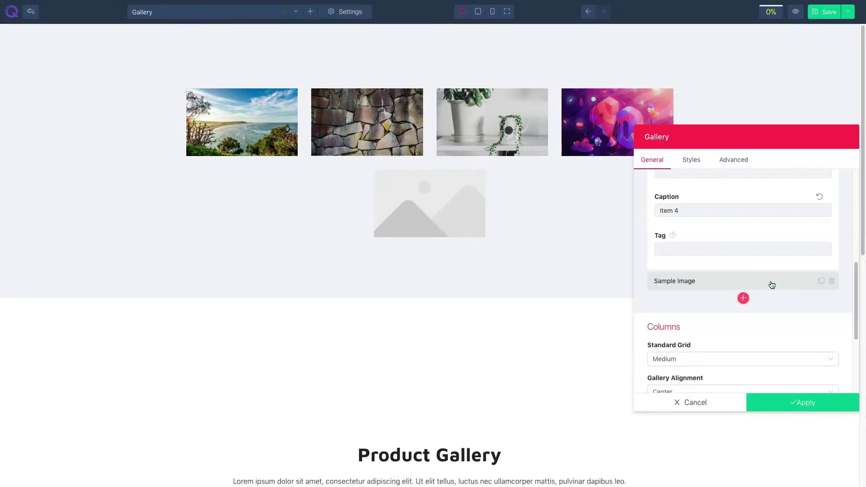
click(821, 281)
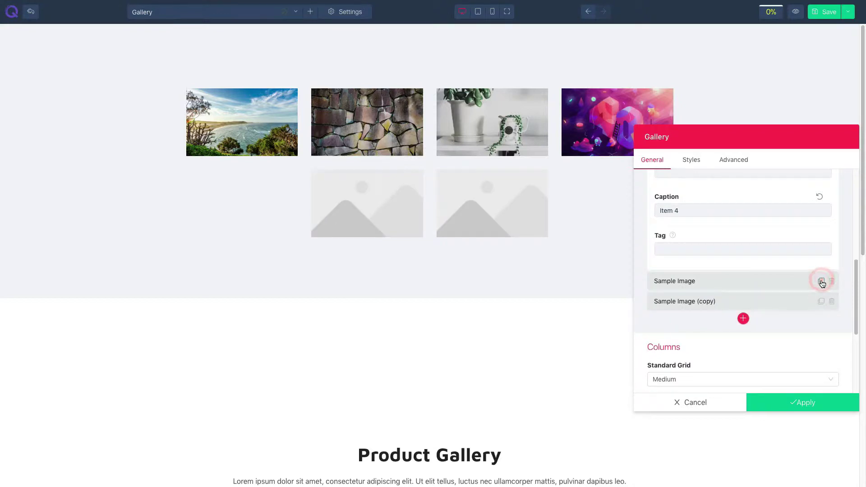
click(831, 301)
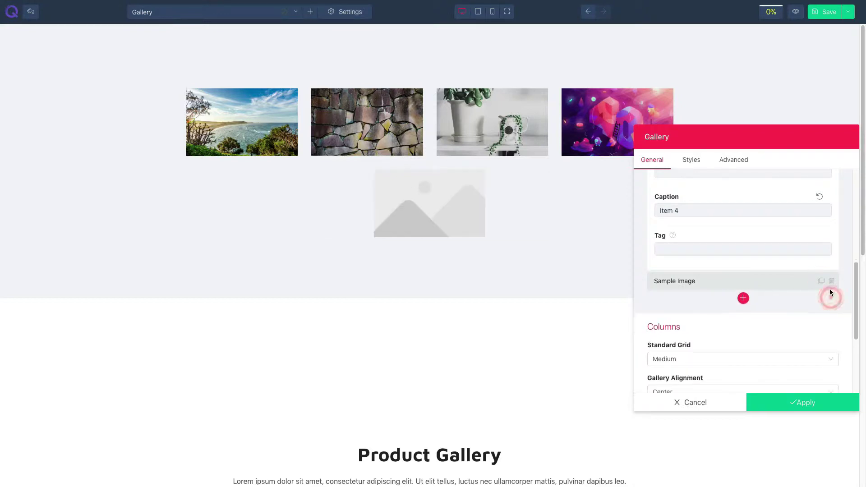
click(832, 281)
- Try the Large and Collapse options for the gallery's Standard Grid, and reset the setting to its default
scroll(765, 304, down, 1)
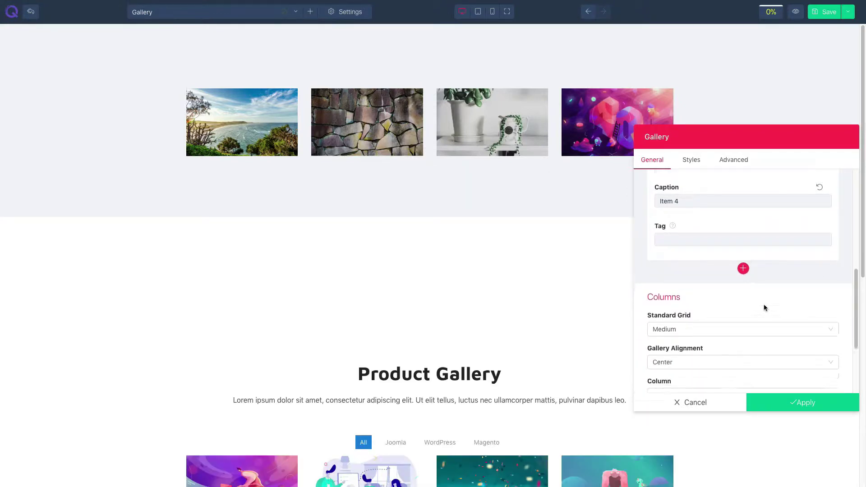
scroll(758, 305, down, 1)
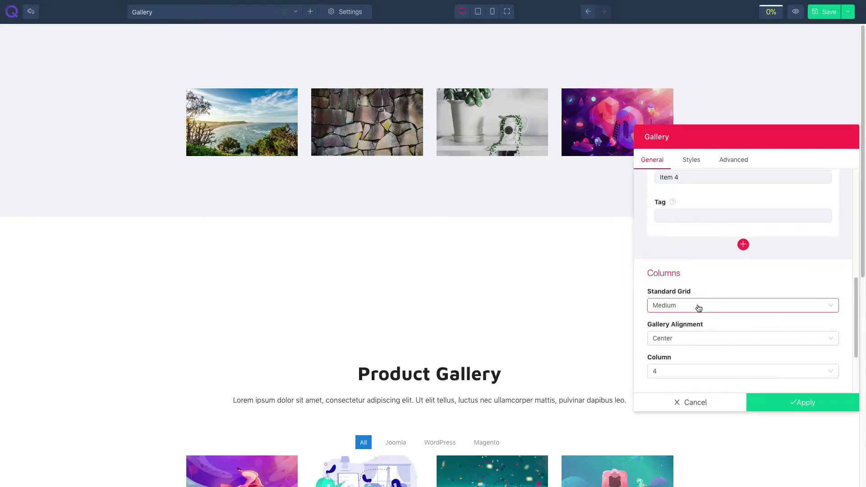
click(697, 305)
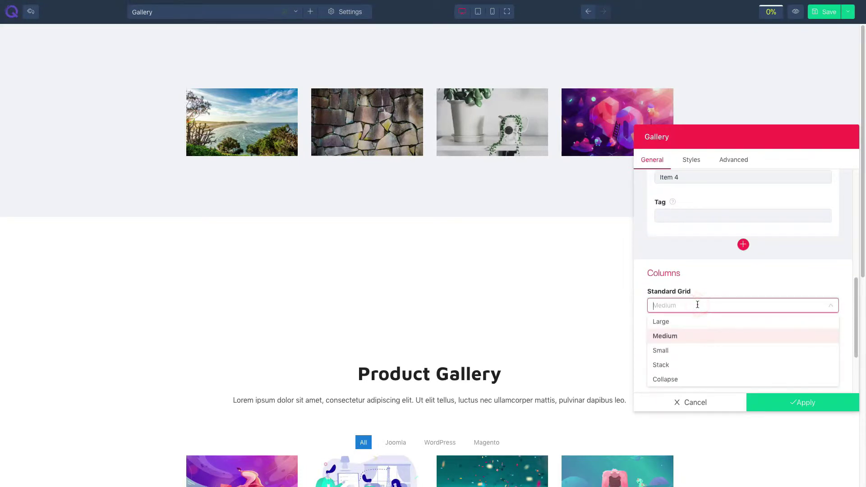
click(665, 322)
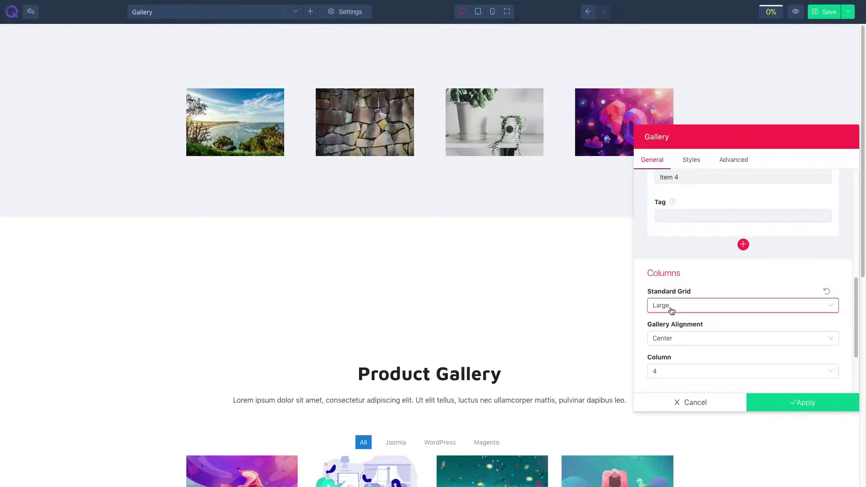
click(672, 310)
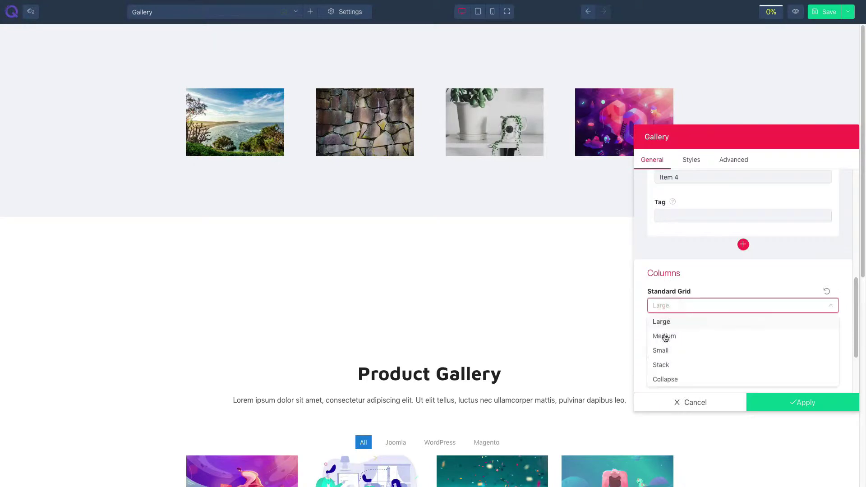
click(668, 381)
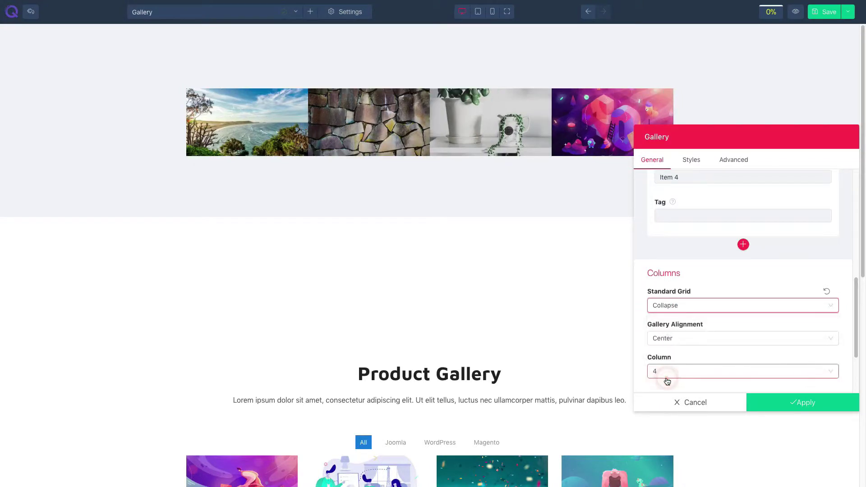
click(827, 292)
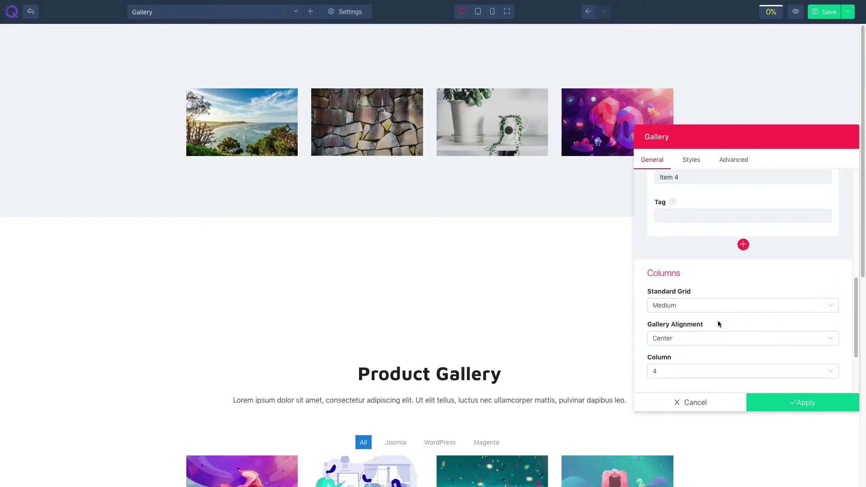
- Set the gallery's column count to 3
scroll(695, 315, down, 1)
click(683, 333)
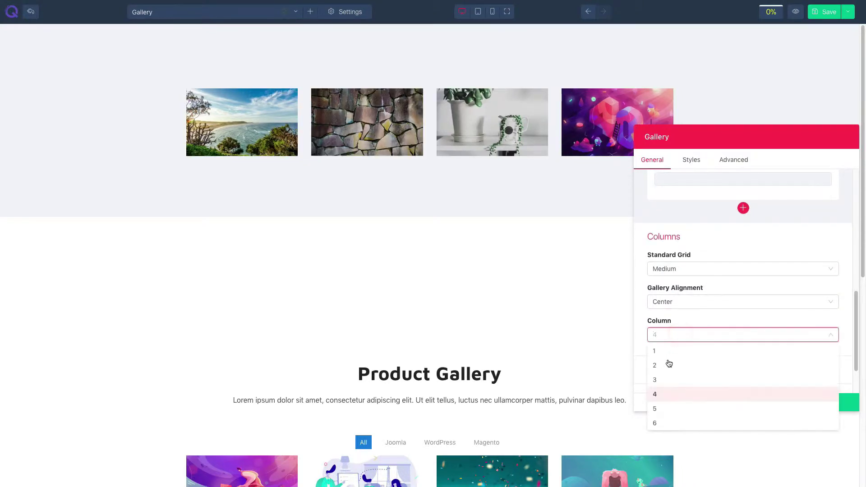
click(662, 380)
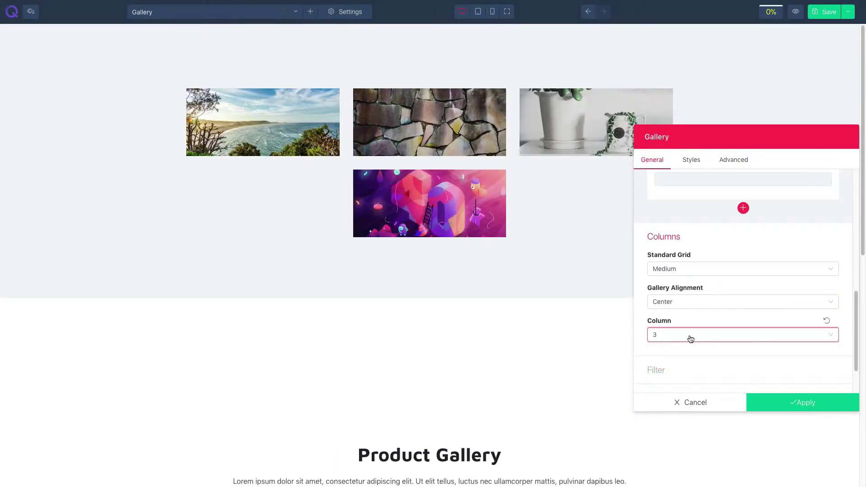
- Set the gallery alignment to Left and enable the gallery's filter navigation
click(667, 303)
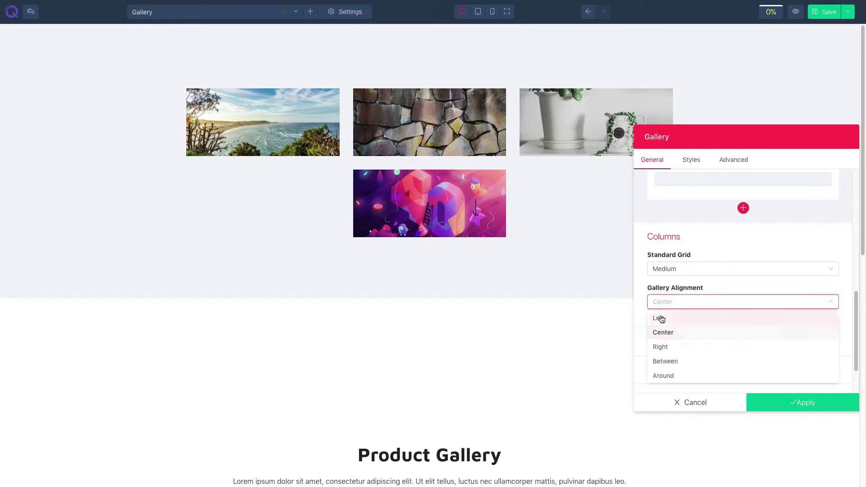
click(661, 317)
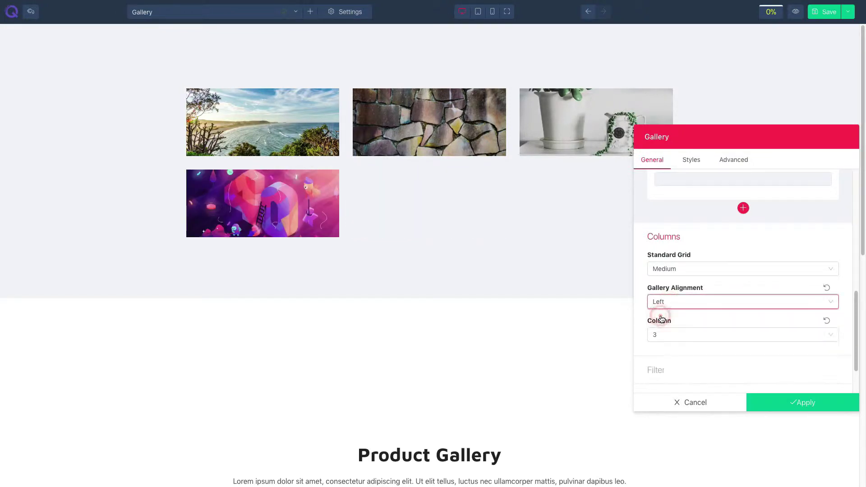
scroll(679, 332, down, 1)
click(676, 333)
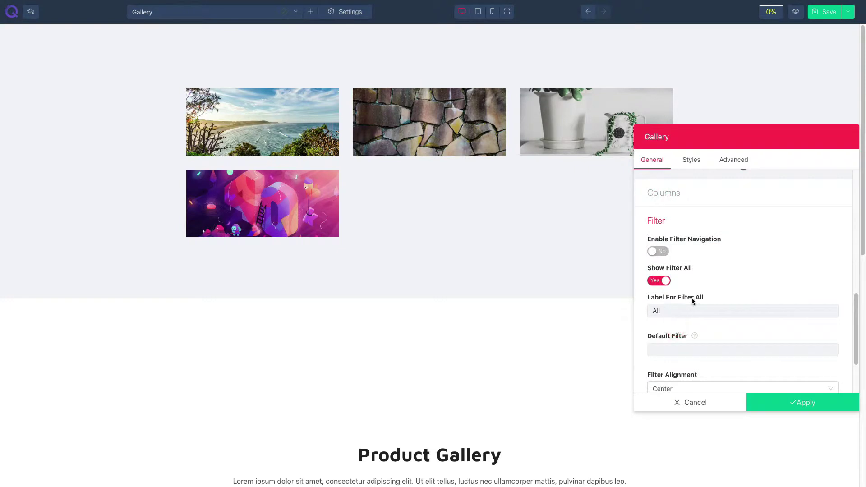
click(664, 252)
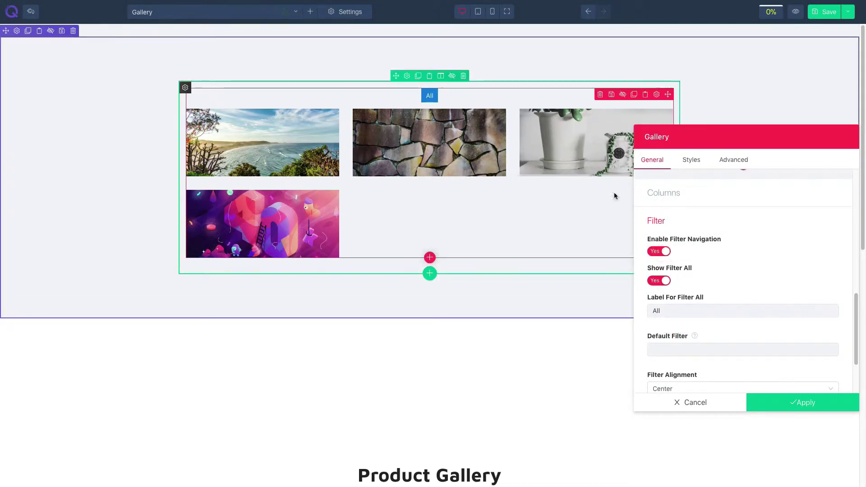
- Tag gallery Item 1 with Joomla
scroll(677, 205, up, 3)
scroll(677, 194, up, 5)
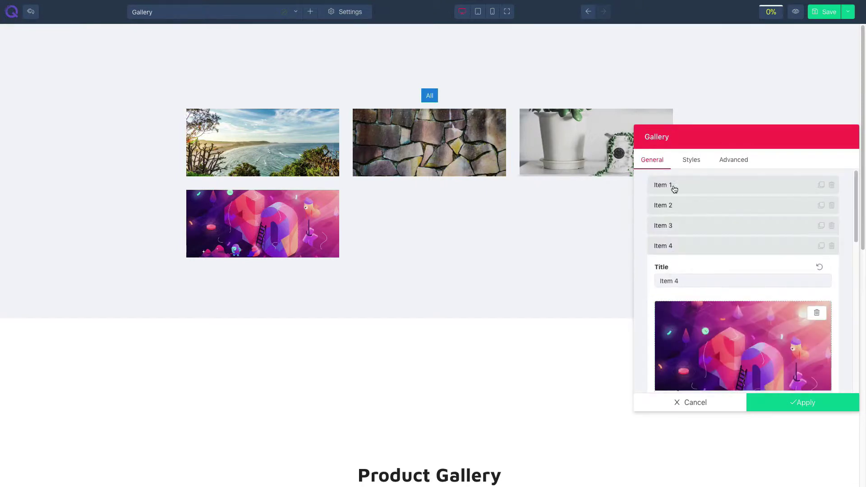
click(673, 185)
scroll(713, 277, down, 4)
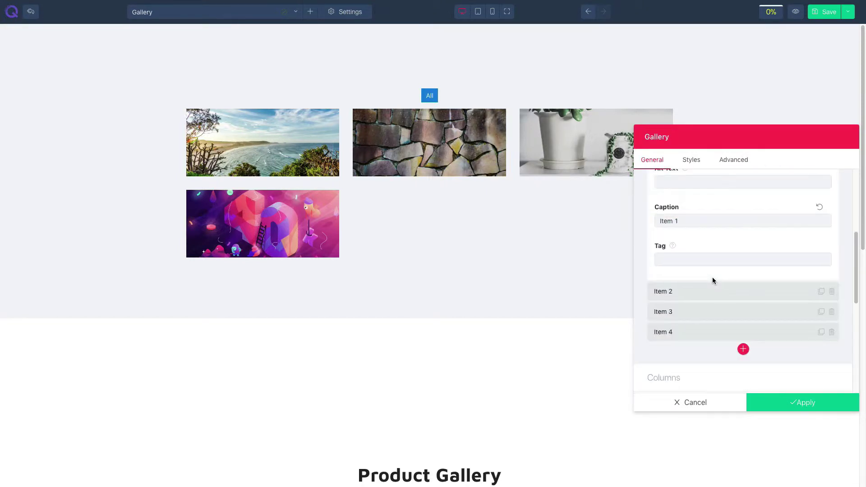
click(685, 260)
text(Joomla)
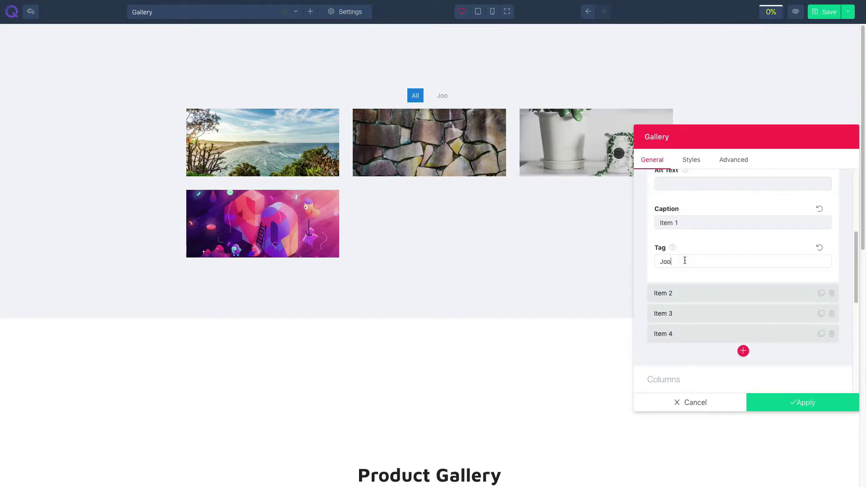
- Tag gallery Item 2 with WordPress and Item 3 with both Joomla and WordPress
click(683, 294)
click(681, 280)
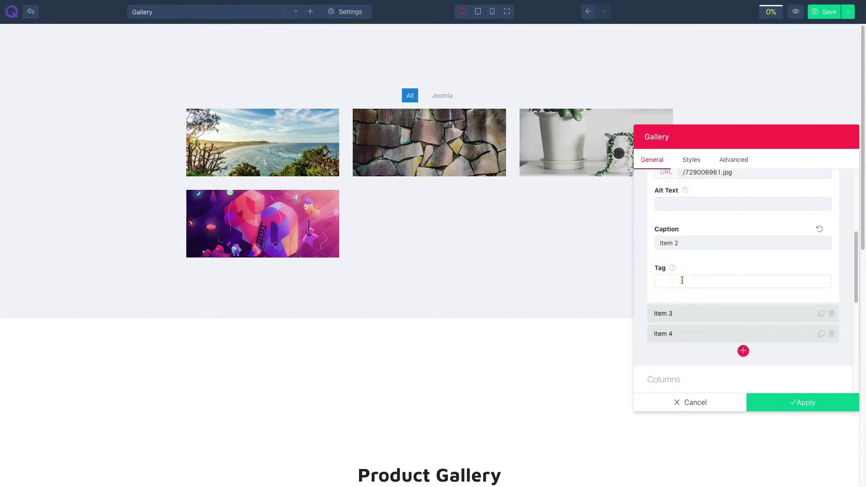
text(WordPress)
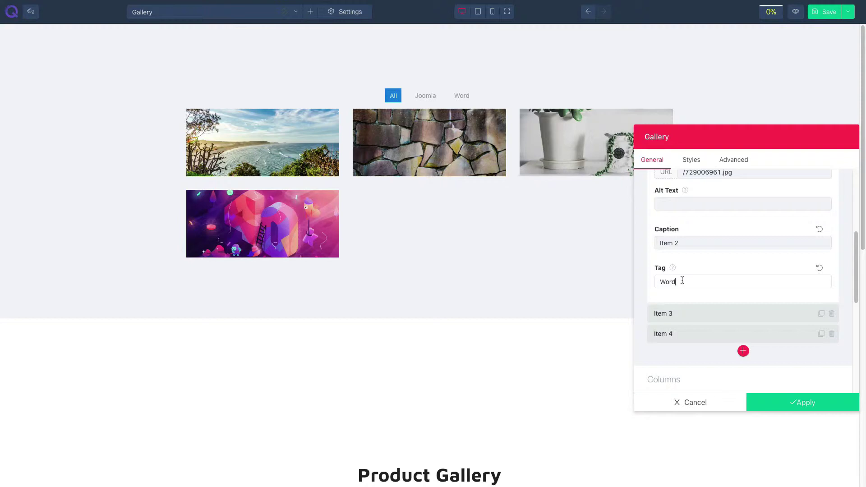
click(699, 312)
click(697, 302)
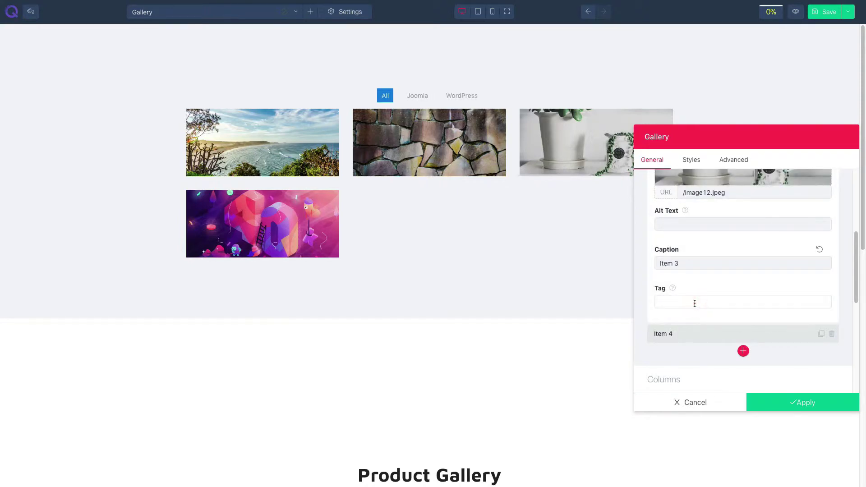
text(Joomla, WordPress)
- Try hiding the All filter, test the Joomla and WordPress filters, and turn the All filter back on
scroll(695, 303, down, 3)
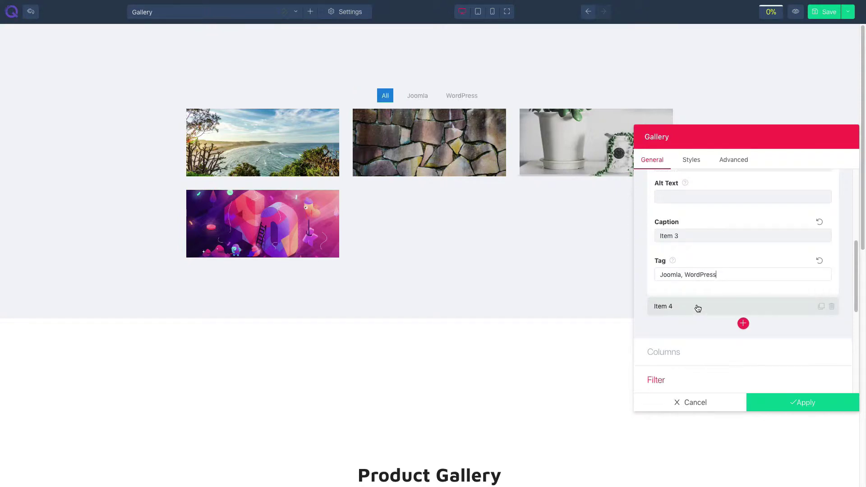
scroll(696, 326, down, 4)
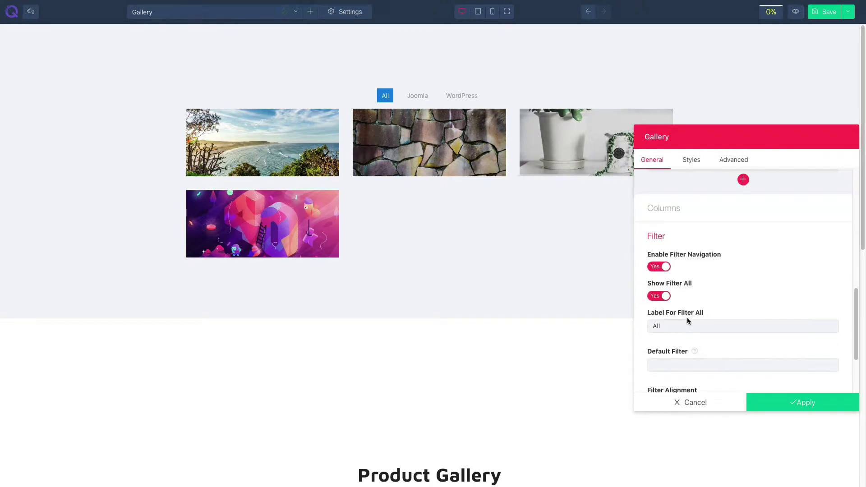
scroll(686, 319, down, 1)
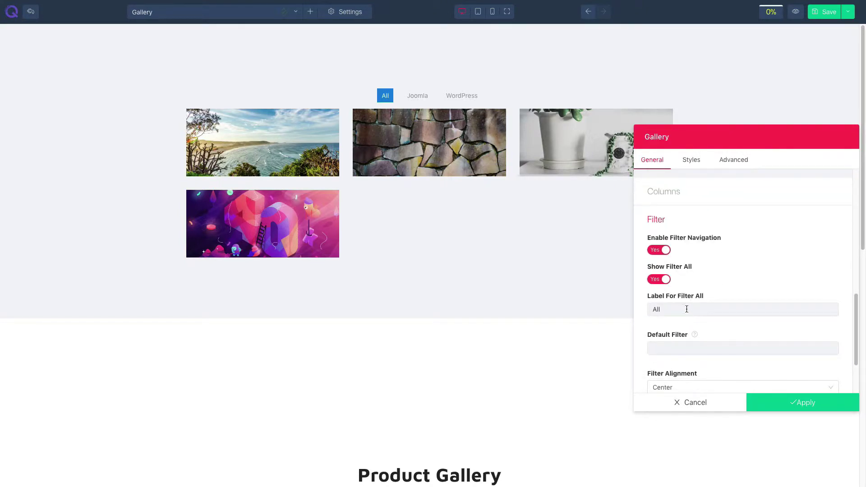
click(662, 281)
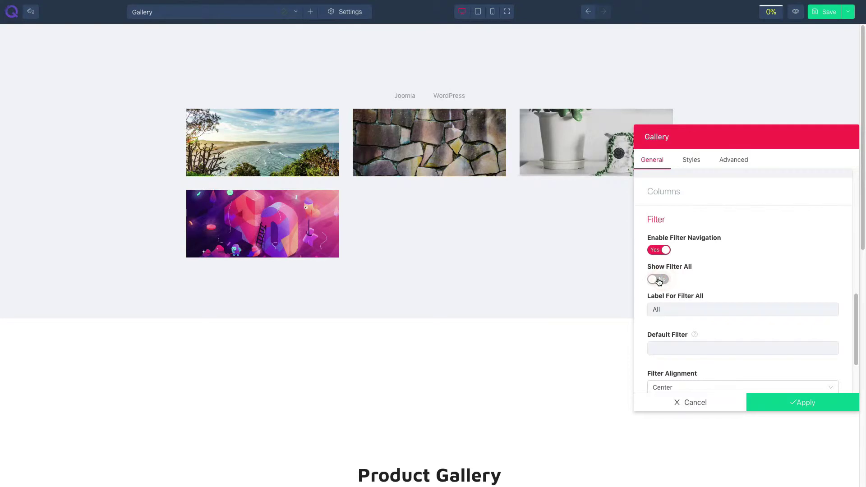
click(406, 96)
click(449, 96)
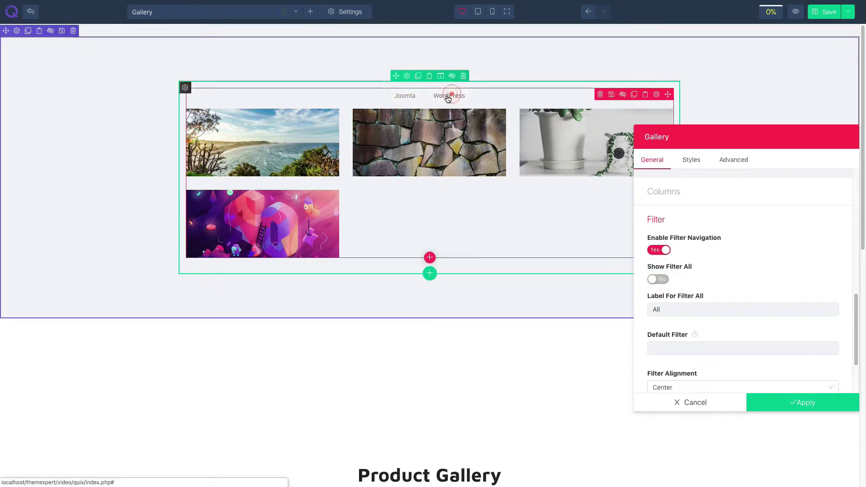
click(659, 279)
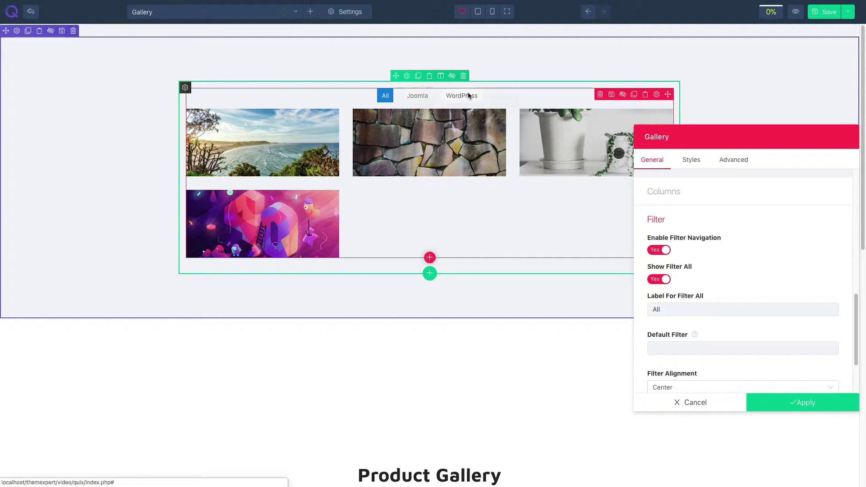
- Test the gallery's Joomla, WordPress and All filters in the page preview, ending on All
click(426, 94)
click(456, 96)
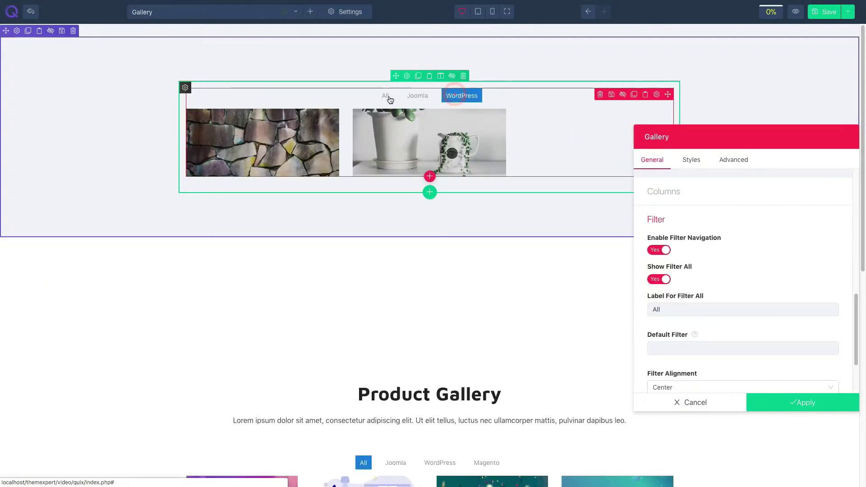
click(386, 95)
click(419, 96)
click(455, 96)
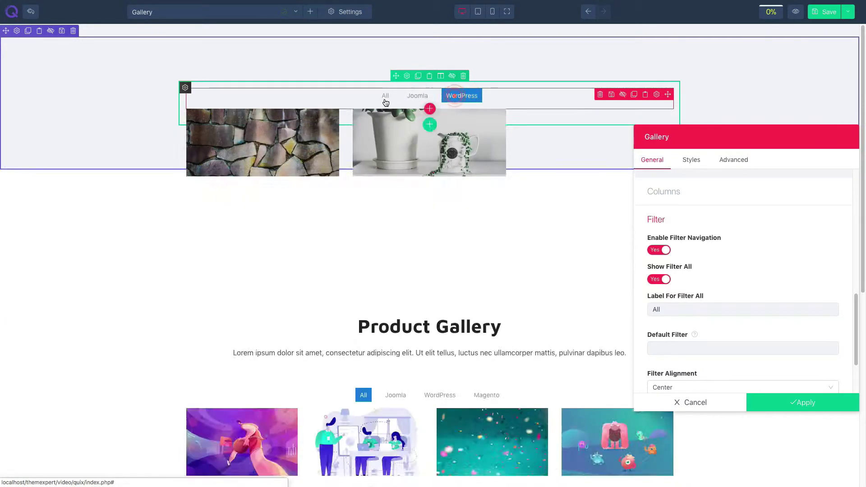
click(385, 96)
- Try Show as the label for the All filter, and restore the default label
drag(667, 310, 645, 303)
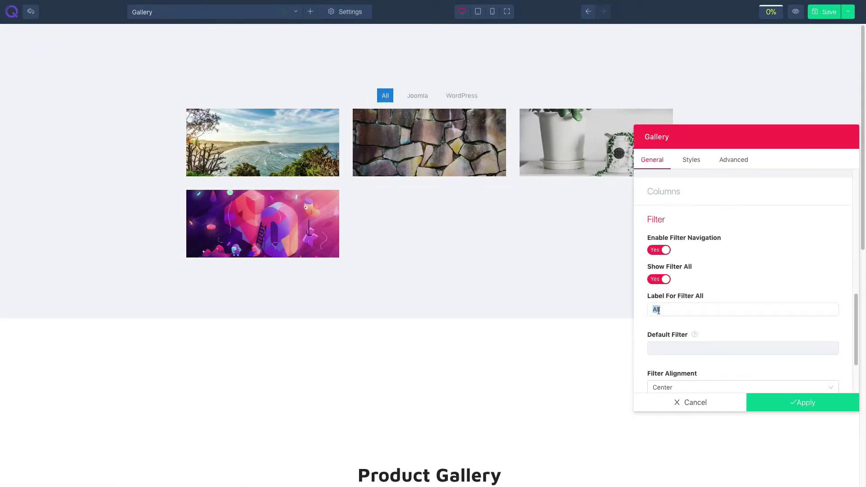
text(Show)
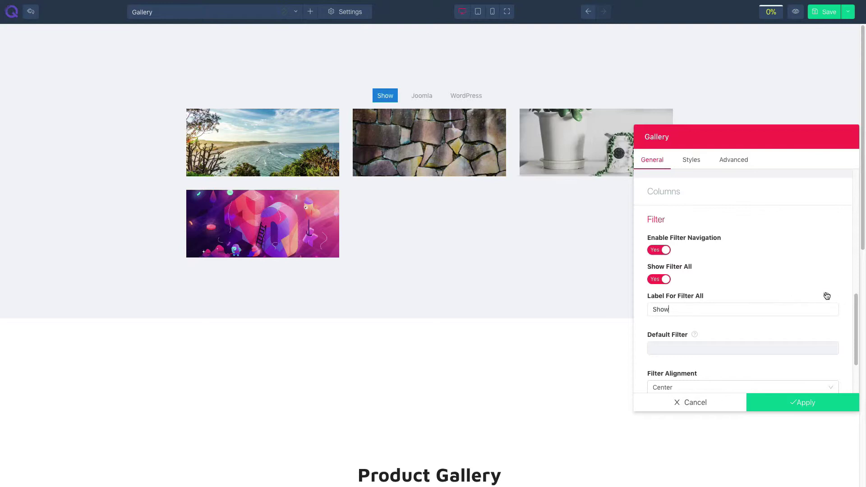
key(ctrl+z)
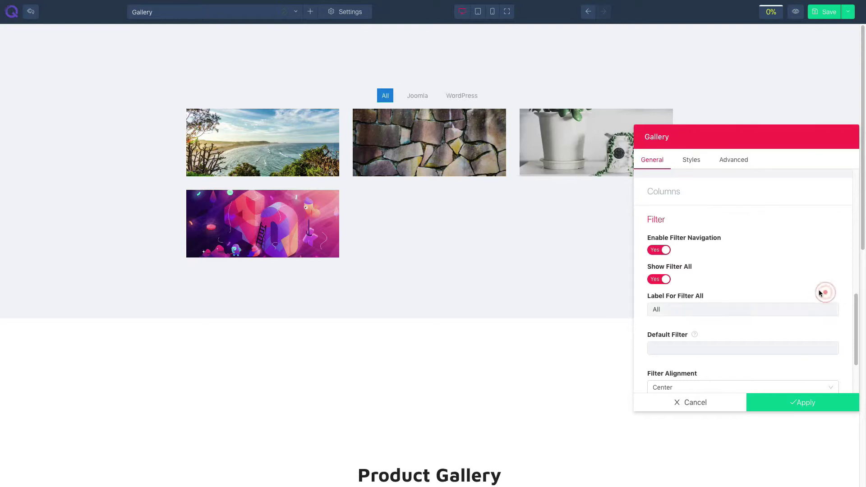
- Try Joomla as the gallery's default filter, and reset the setting
click(679, 348)
text(Jo)
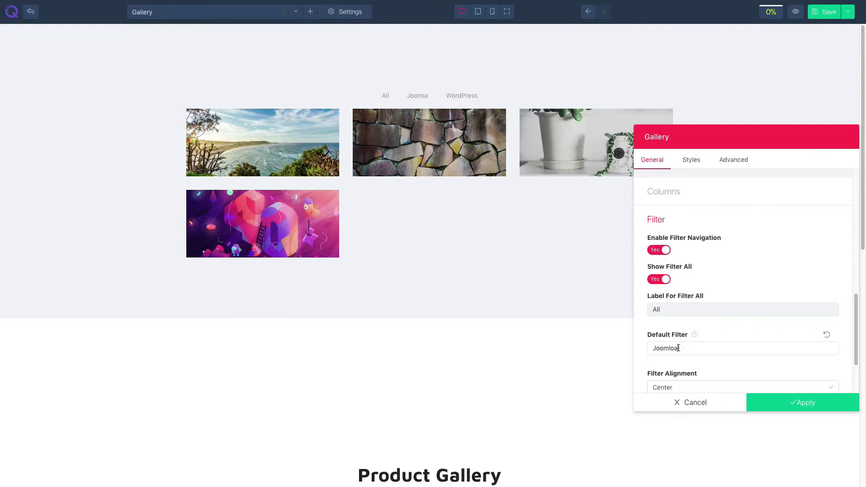
text(omla)
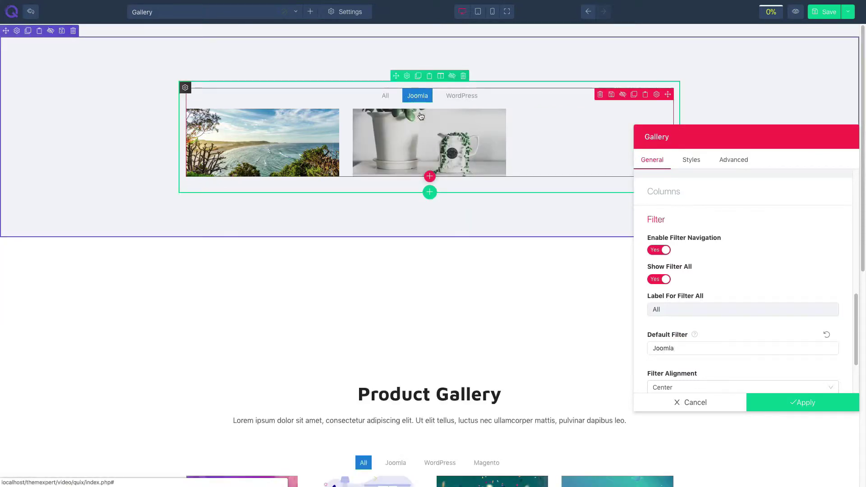
click(828, 336)
- Try the Left option for the filter alignment, and reset it to the default
scroll(735, 333, down, 2)
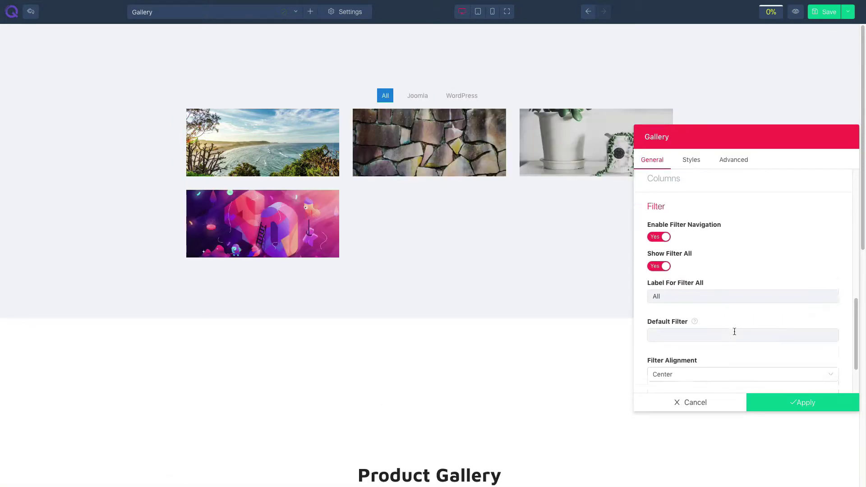
click(719, 343)
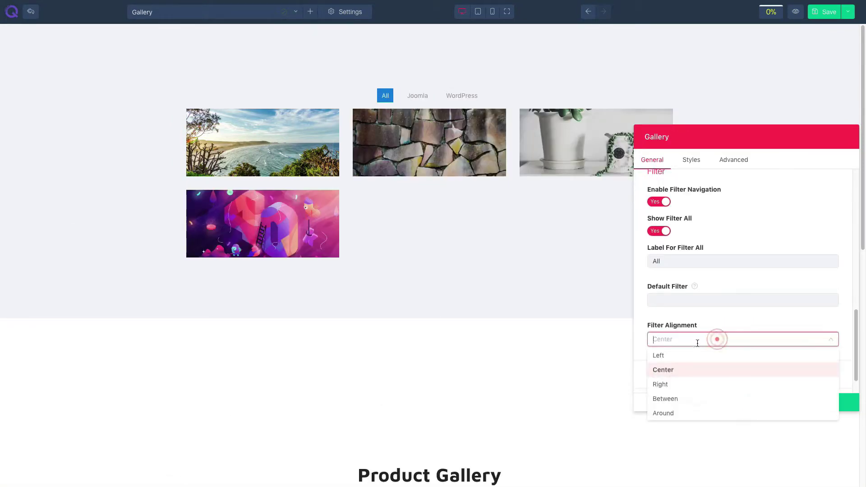
click(671, 359)
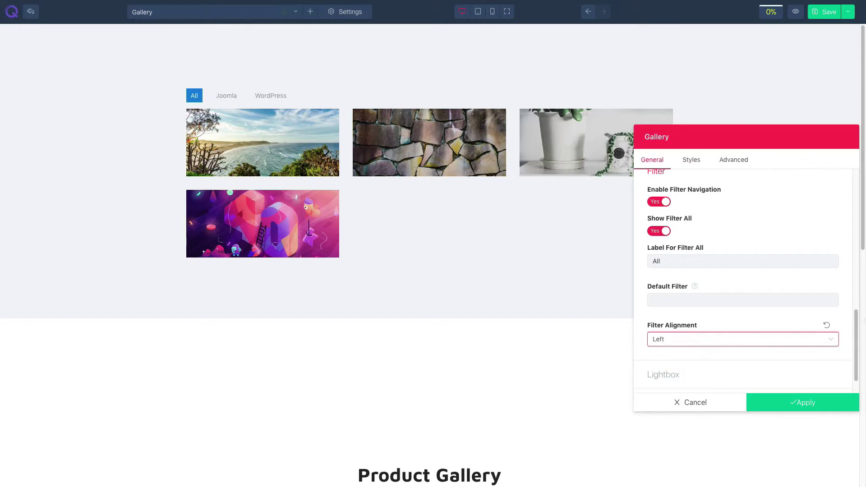
click(828, 327)
- Open the lightbox settings, view the beach image in the lightbox, move to the previous image, and close the lightbox
scroll(698, 341, down, 1)
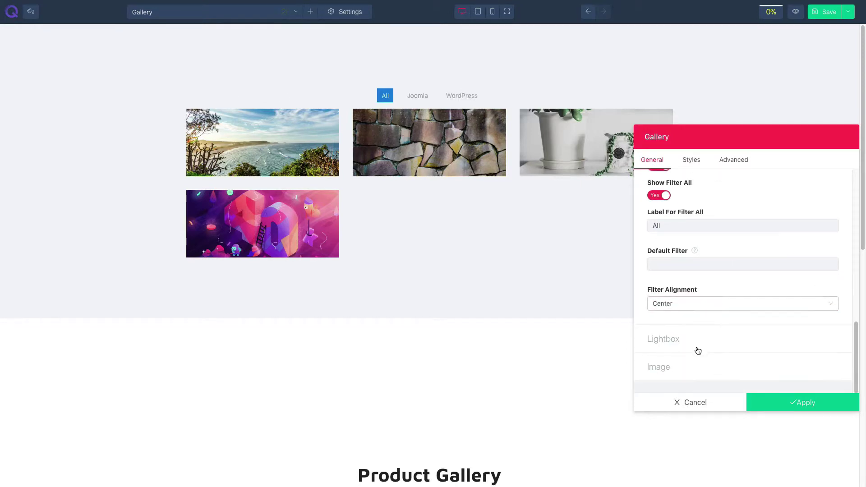
click(685, 346)
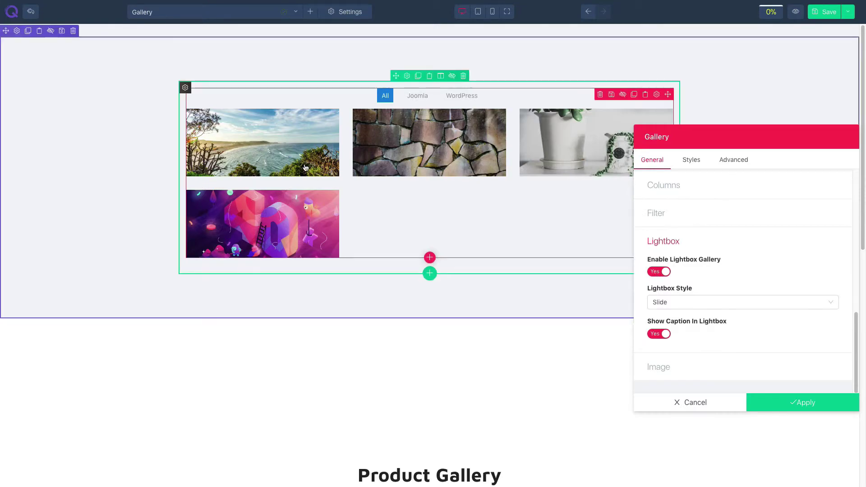
click(290, 151)
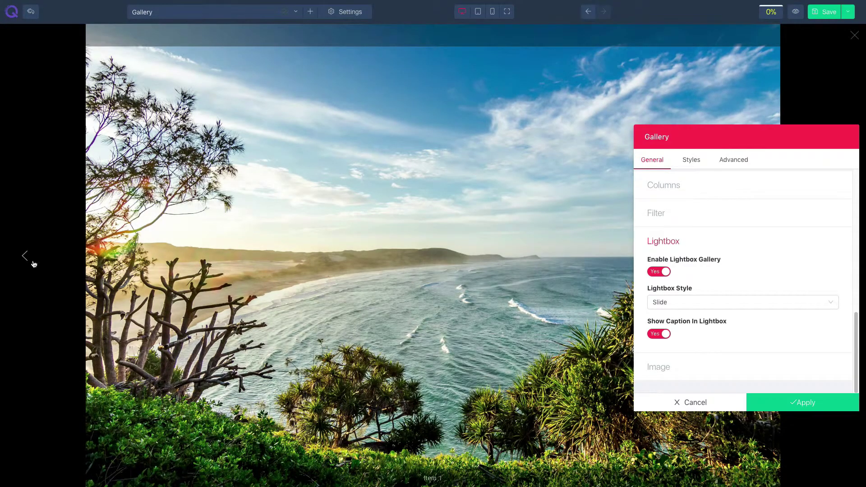
click(25, 256)
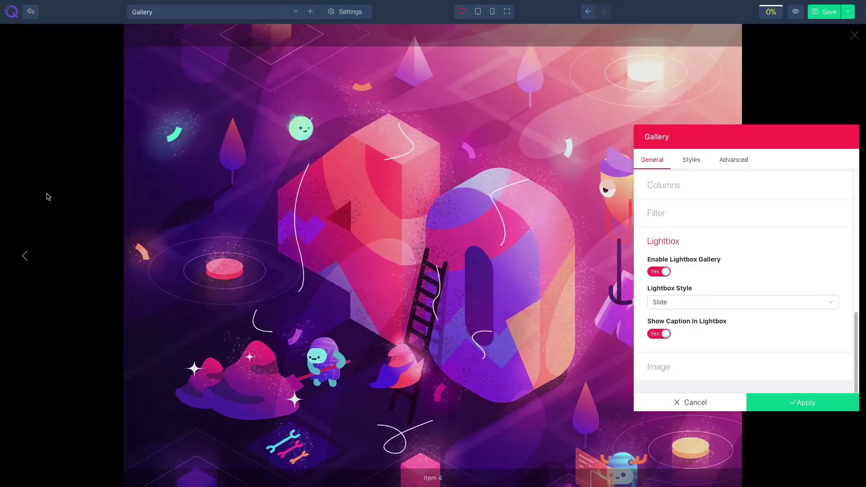
click(47, 193)
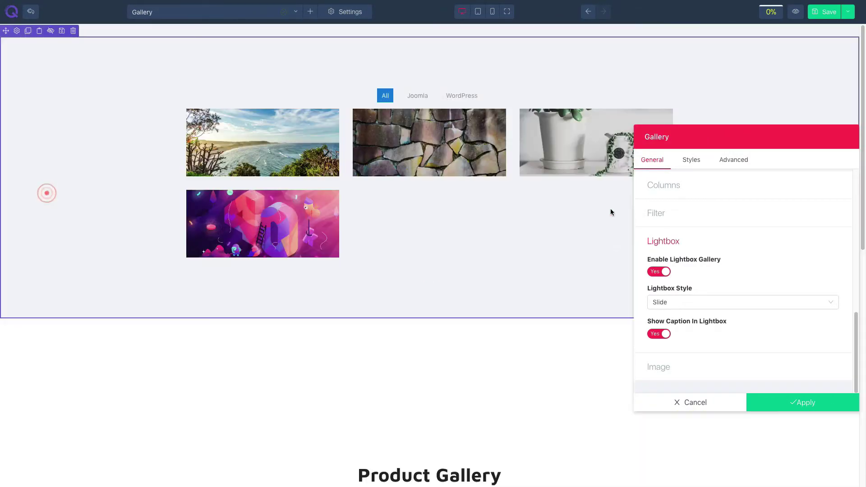
- Try disabling the lightbox gallery, test it on the beach image, and enable the lightbox again
click(659, 272)
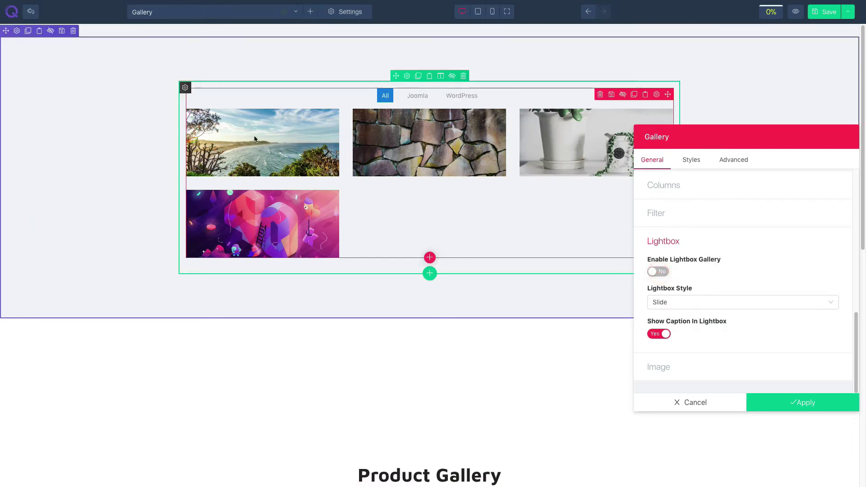
click(251, 132)
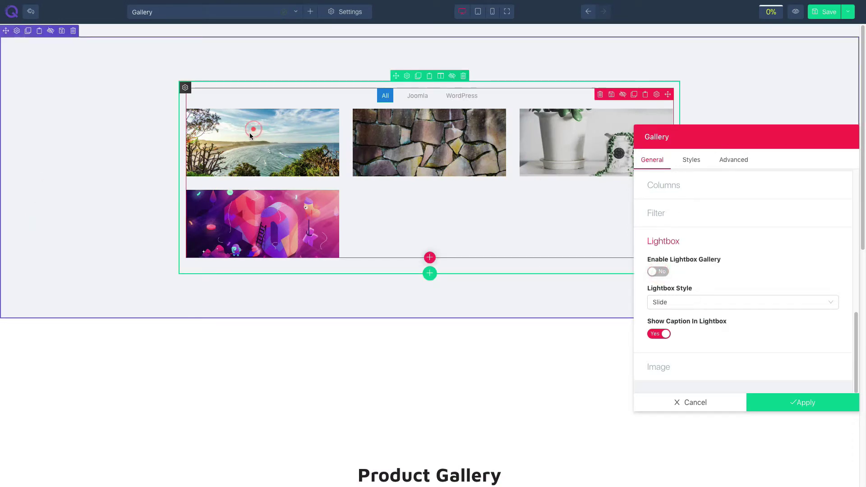
click(659, 272)
- Set the lightbox style to Scale and preview it on the beach image
click(679, 303)
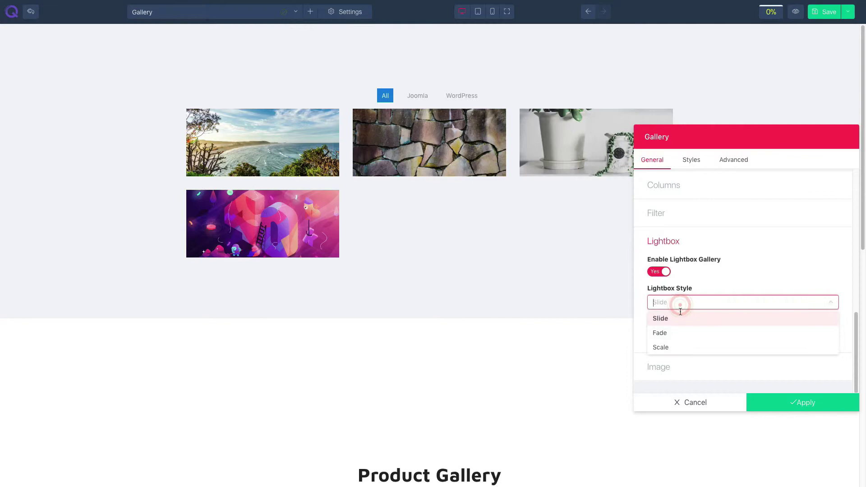
click(671, 348)
click(259, 158)
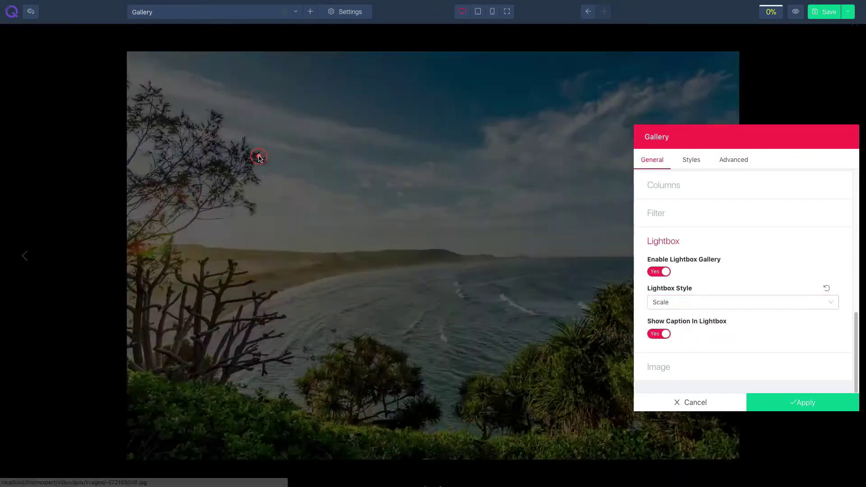
- Browse back through the previous images in the lightbox and close it
click(27, 257)
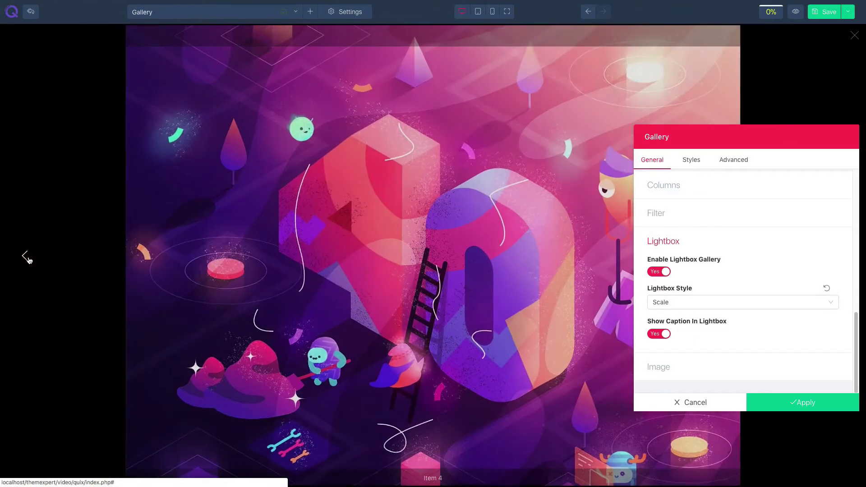
click(27, 257)
click(37, 181)
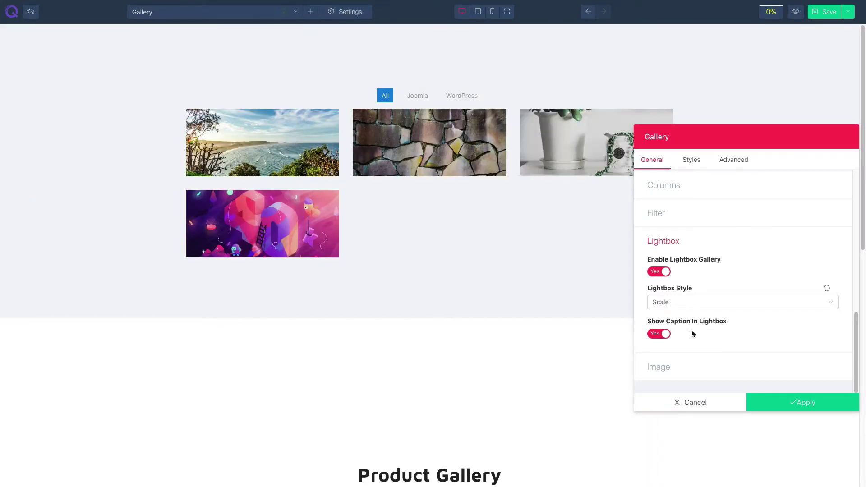
- Turn off captions in the lightbox, check the beach image, and open the gallery's image adjustment and position settings
click(210, 128)
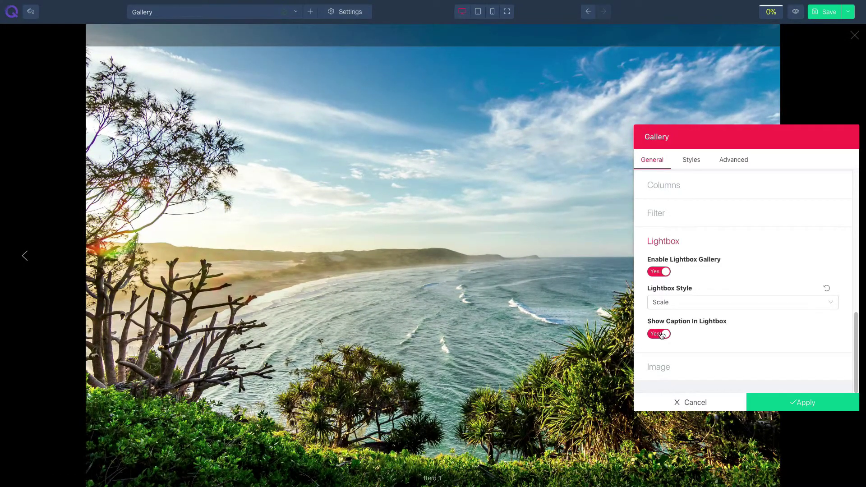
click(665, 336)
click(287, 147)
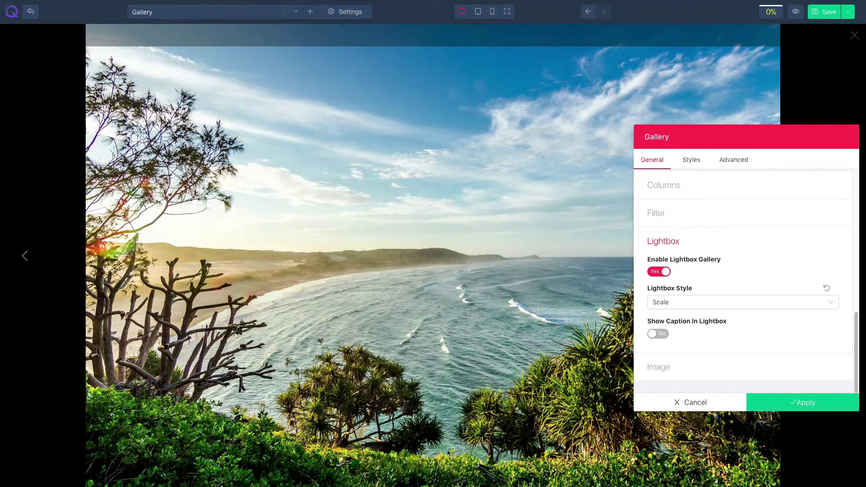
click(676, 370)
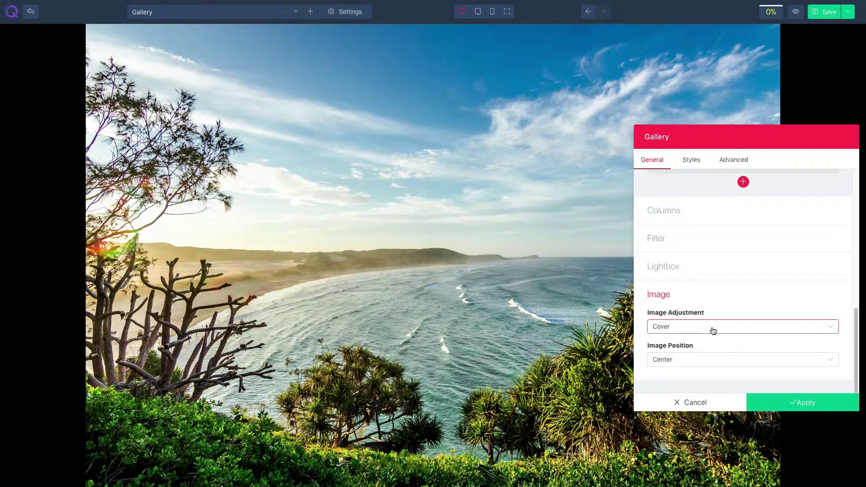
click(10, 267)
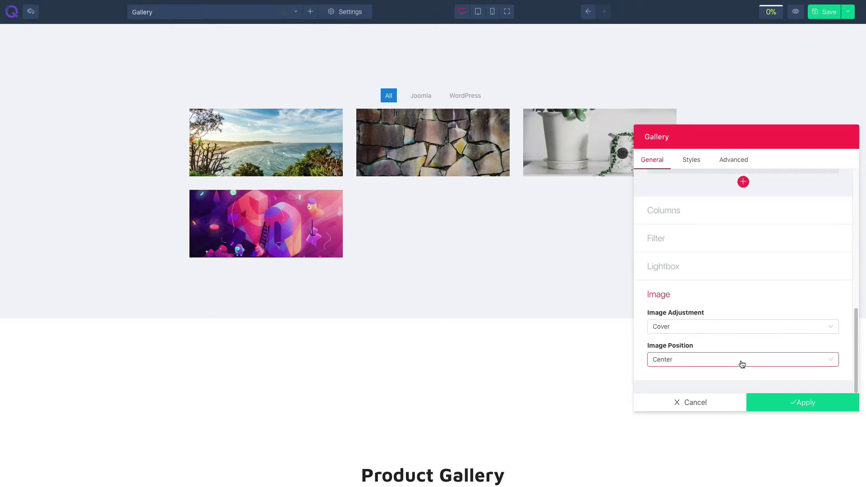
- Try an image width of 89% and an image height of 654 px in the image styles, resetting each to its default
click(691, 159)
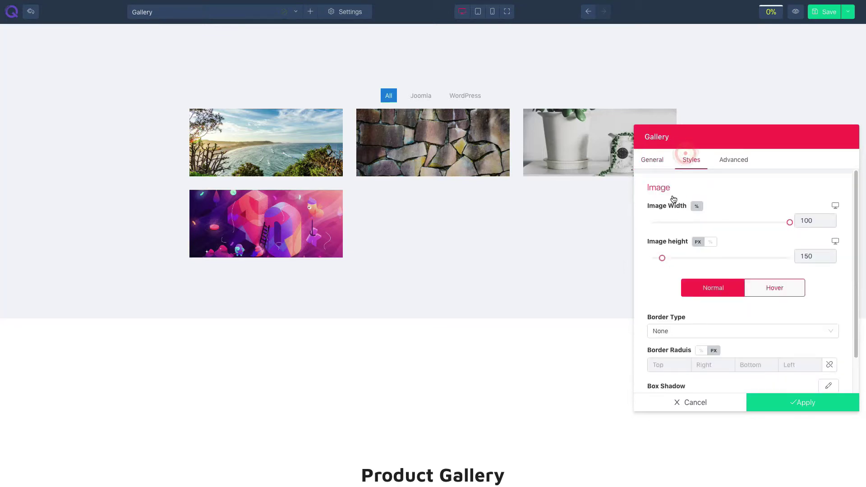
click(661, 189)
click(662, 189)
mouse_move(790, 224)
mouse_down()
mouse_move(714, 225)
mouse_move(776, 224)
mouse_up()
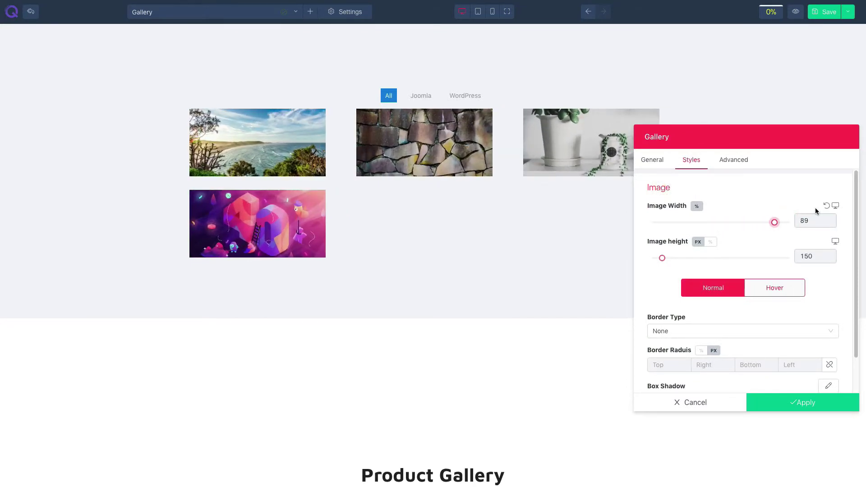
click(827, 207)
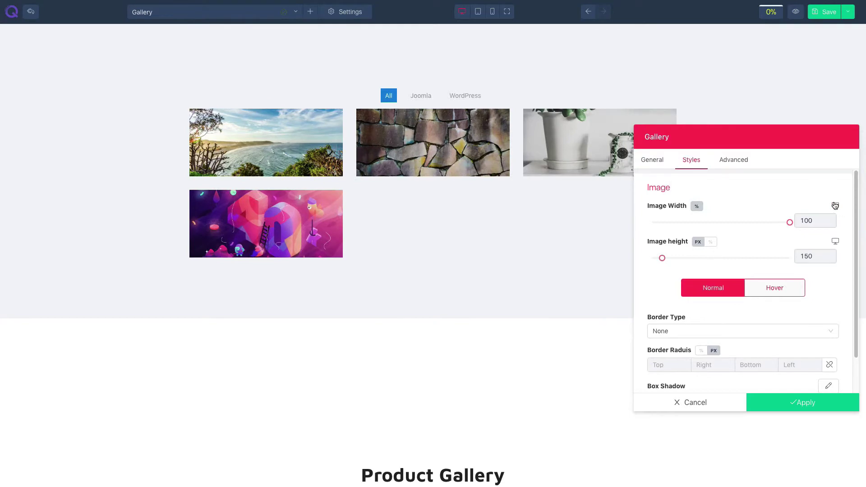
drag(722, 258, 697, 258)
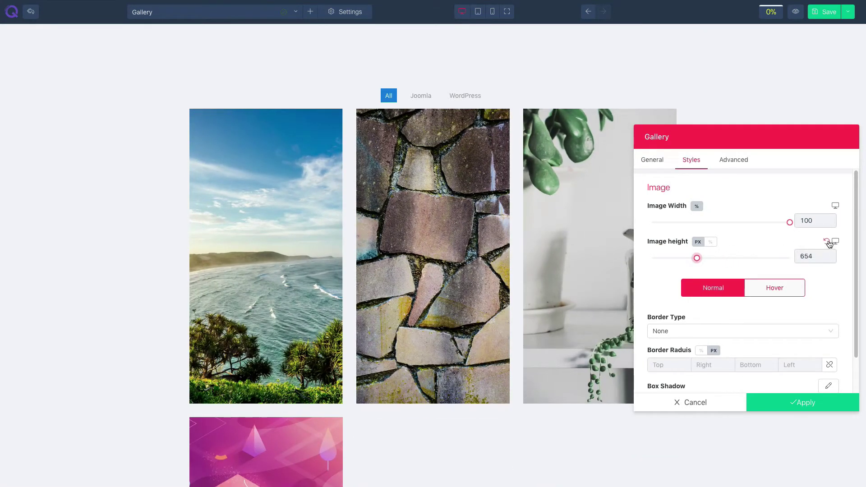
click(828, 243)
- Try device-specific image heights of 248 px for mobile and 346 px for desktop, resetting each to its default
click(835, 242)
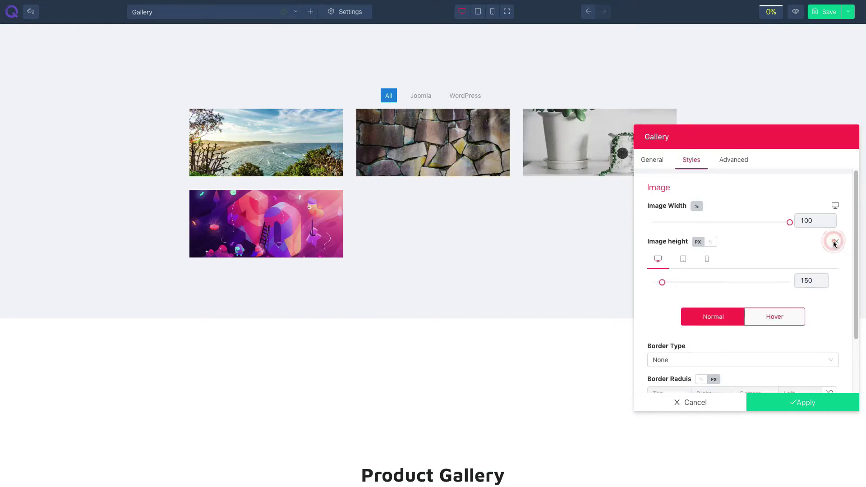
click(707, 260)
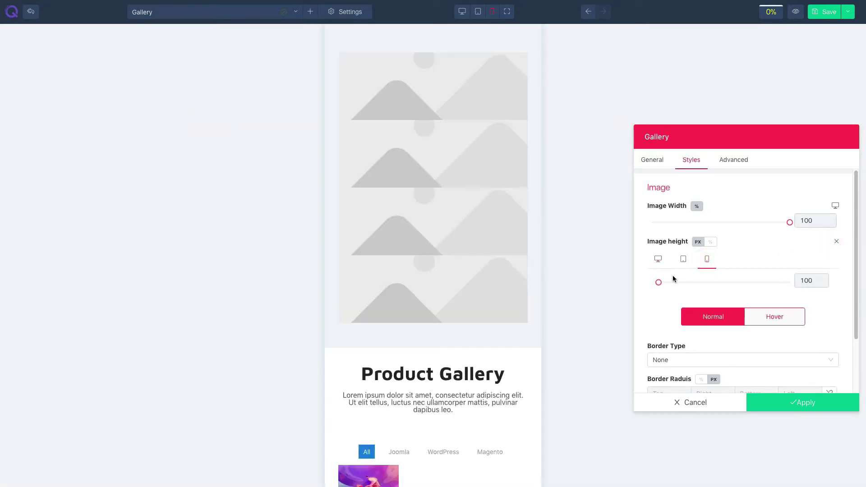
drag(659, 283, 669, 282)
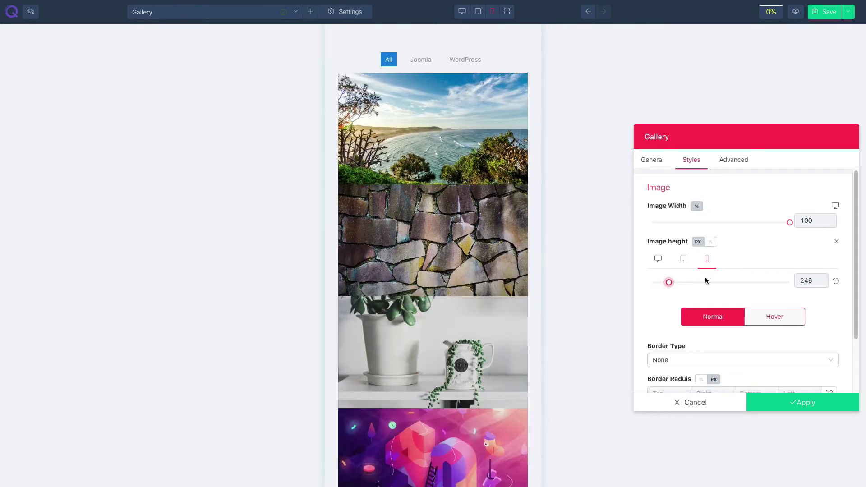
click(836, 283)
click(658, 258)
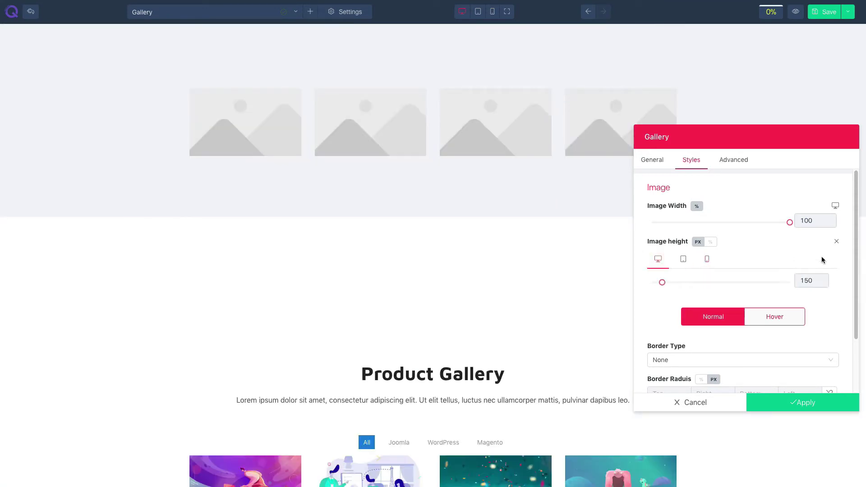
click(676, 283)
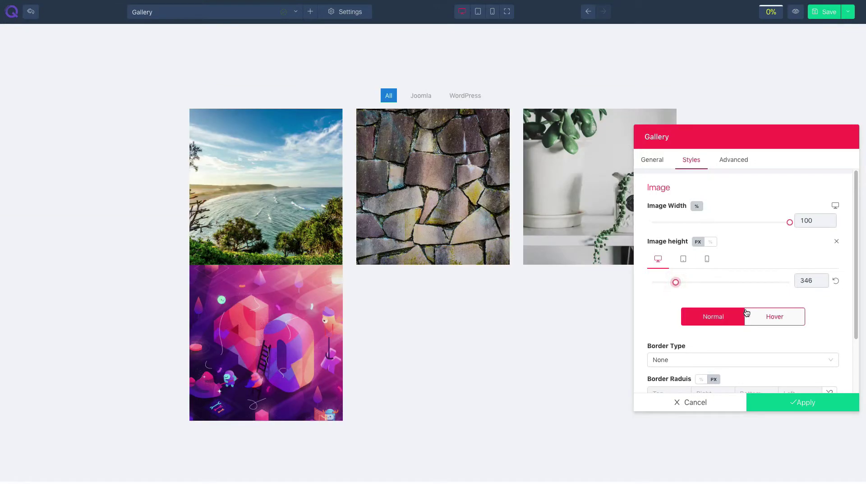
click(836, 281)
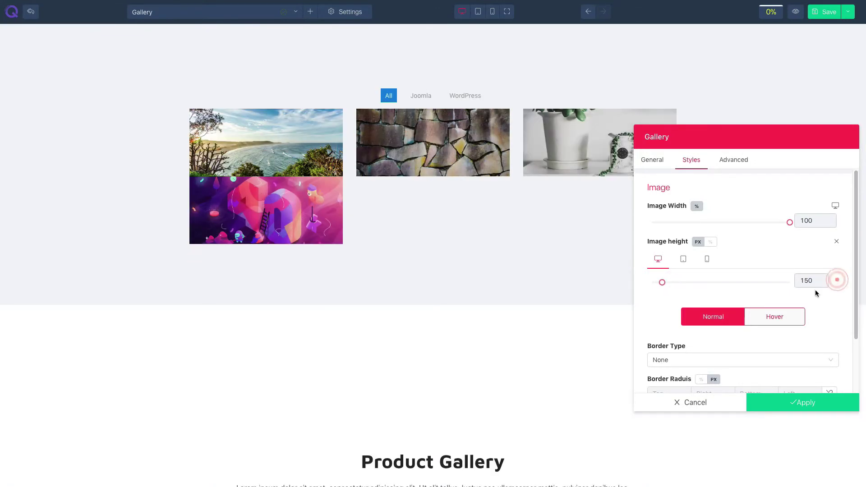
- Examine the border, radius and box shadow options for the images' normal and hover states, including the hover transition
scroll(815, 290, down, 3)
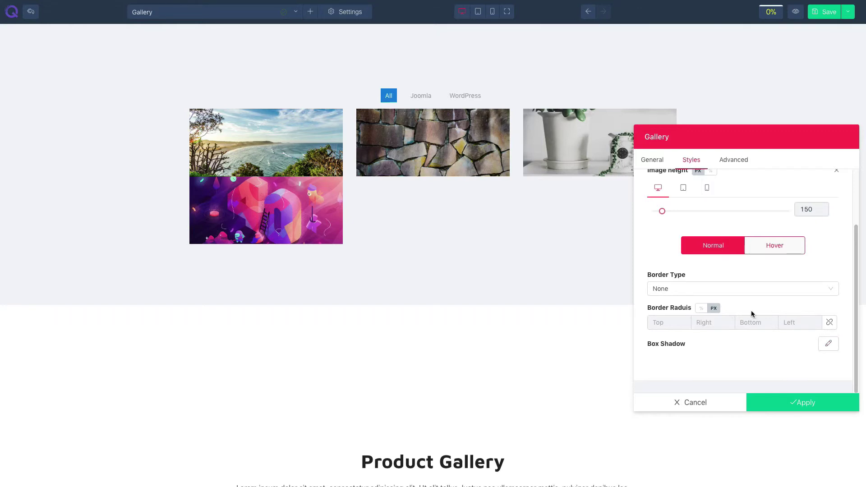
scroll(751, 313, up, 3)
click(761, 319)
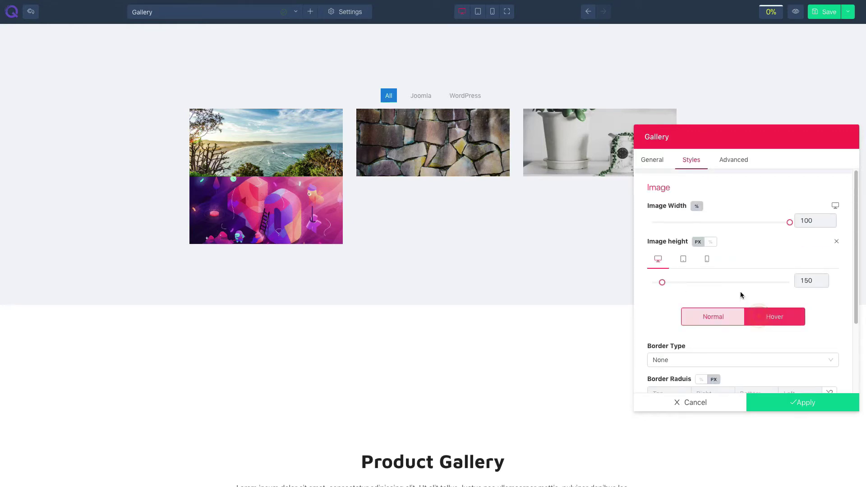
scroll(741, 294, down, 3)
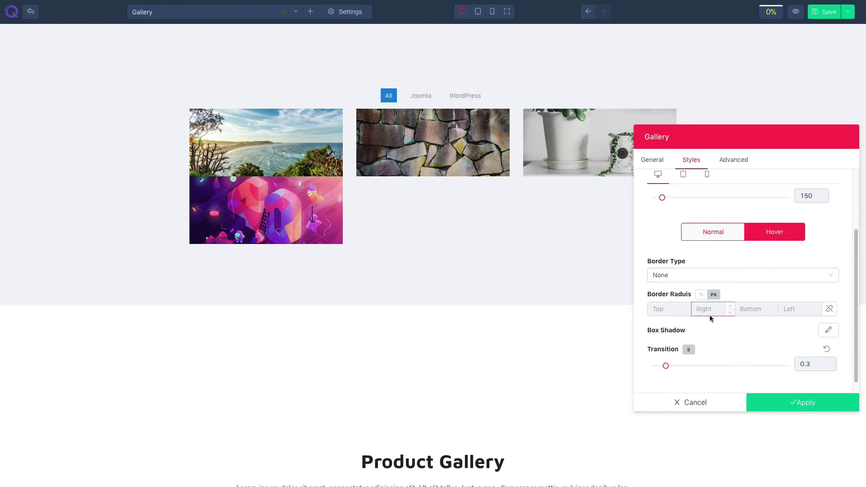
scroll(803, 360, down, 1)
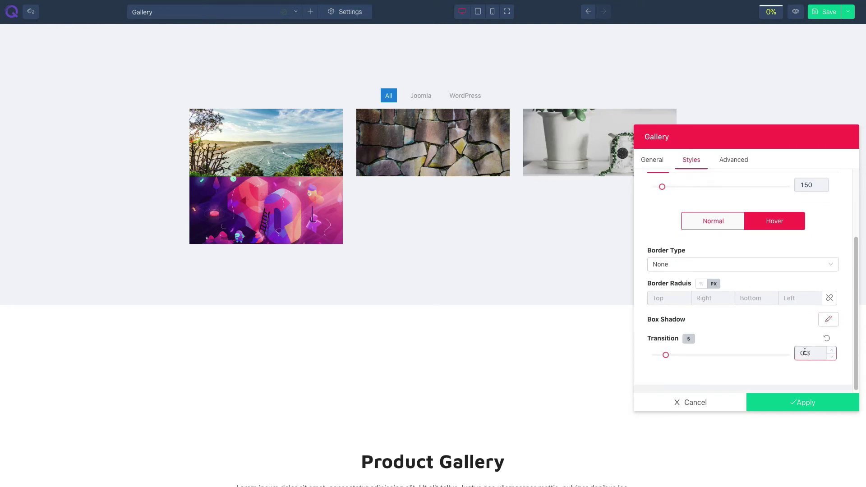
scroll(804, 352, up, 3)
- Review the gallery's advanced settings and apply the gallery configuration
click(740, 164)
click(703, 183)
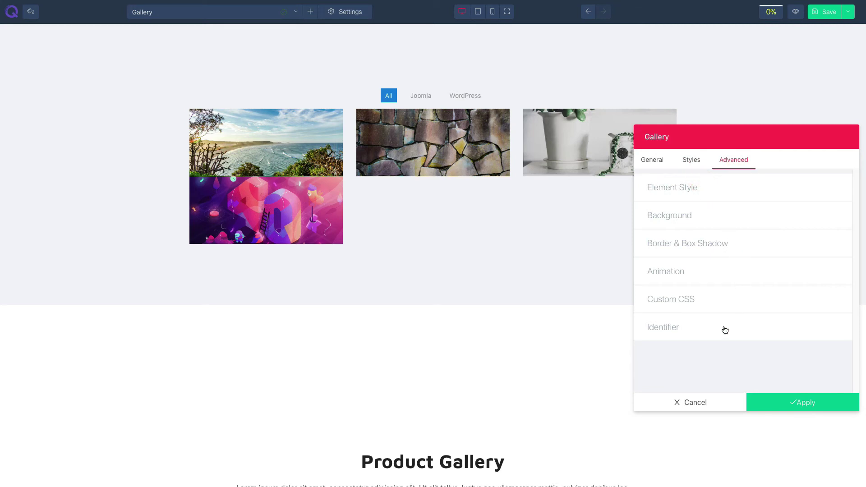
click(805, 403)
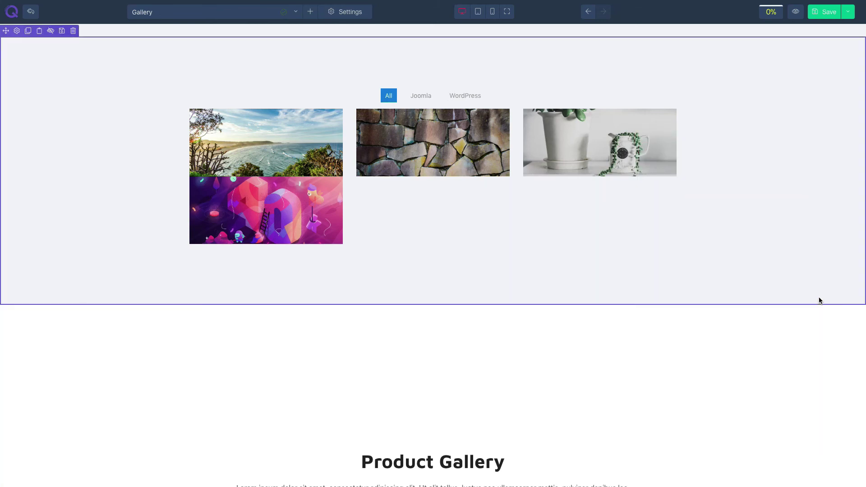